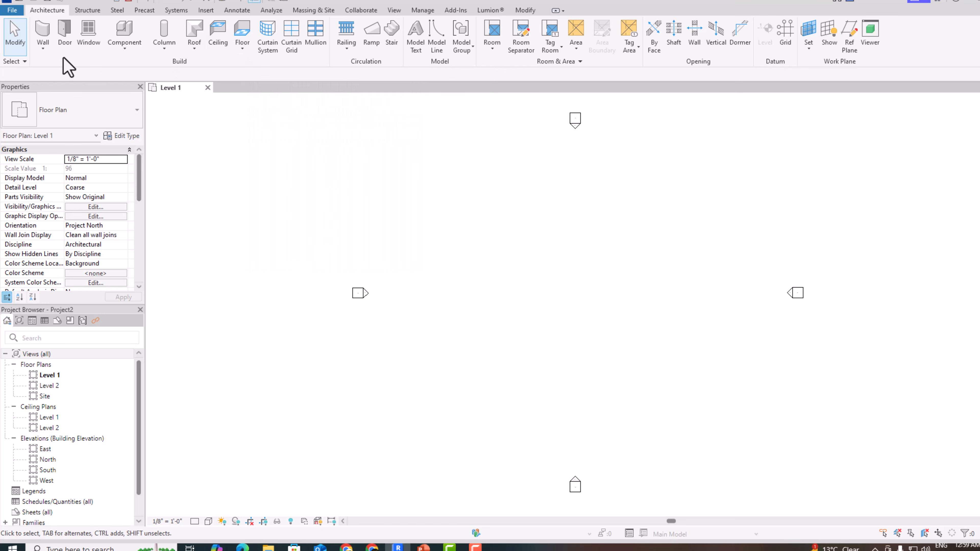
# Create a rectangular architectural floor of type Generic - 12", about 62' by 53', in the middle of the Level 1 plan.
pyautogui.click(243, 55)
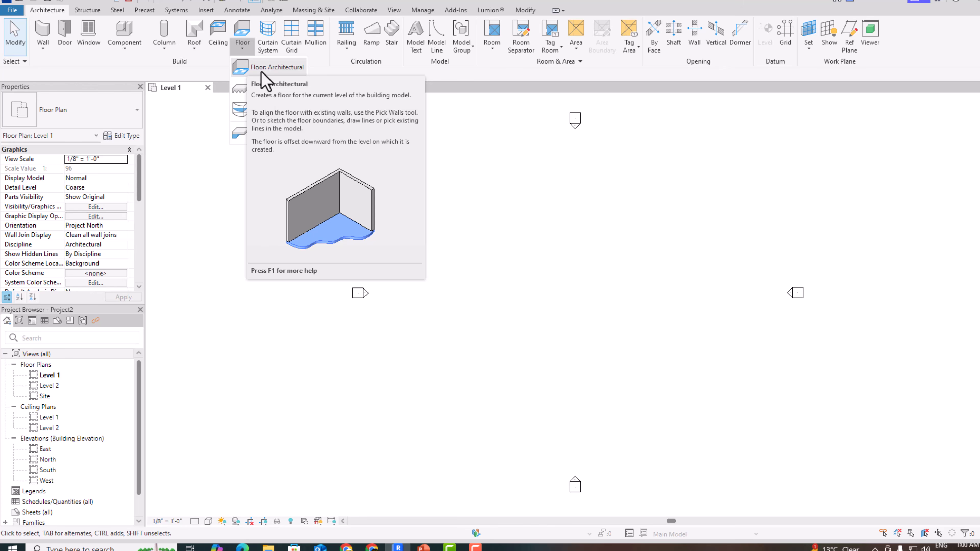
pyautogui.click(266, 69)
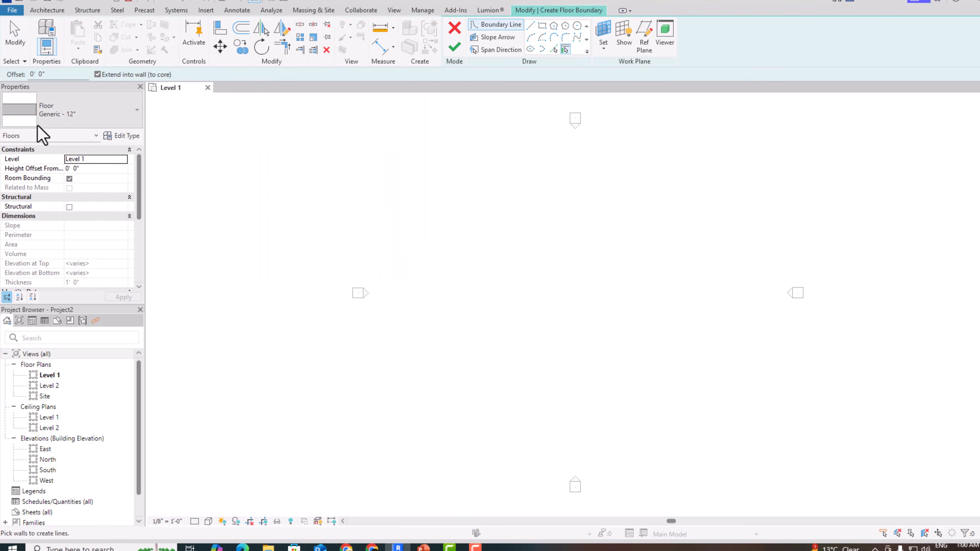
pyautogui.click(542, 25)
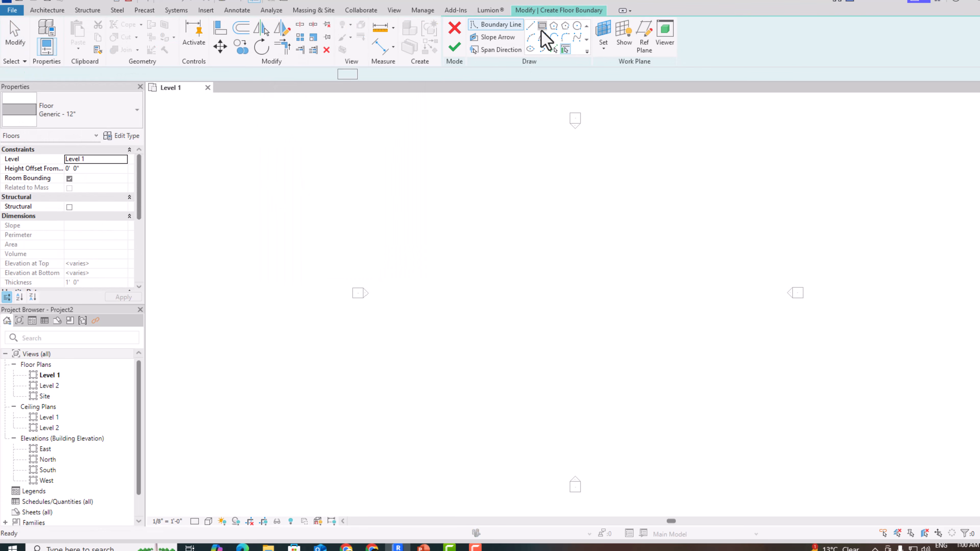
pyautogui.click(472, 204)
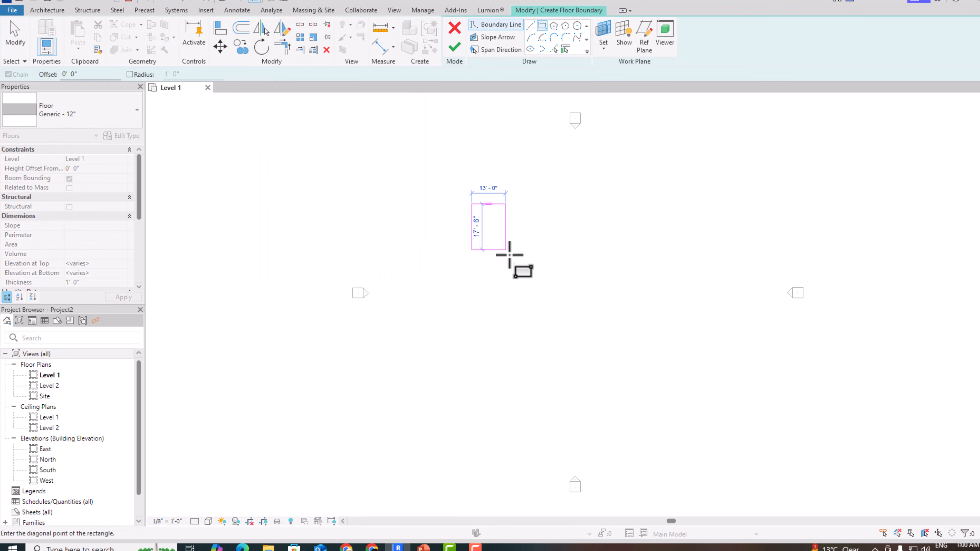
pyautogui.click(634, 342)
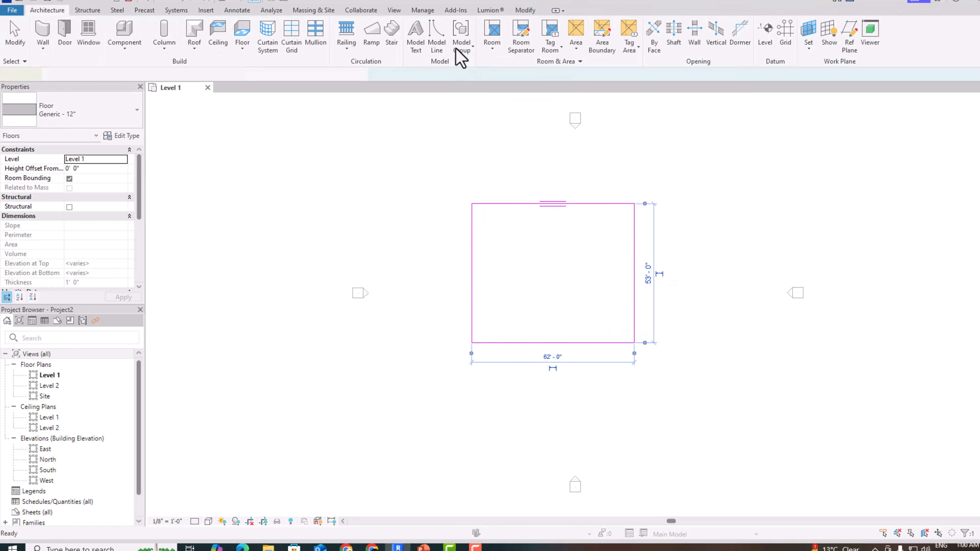
pyautogui.click(455, 49)
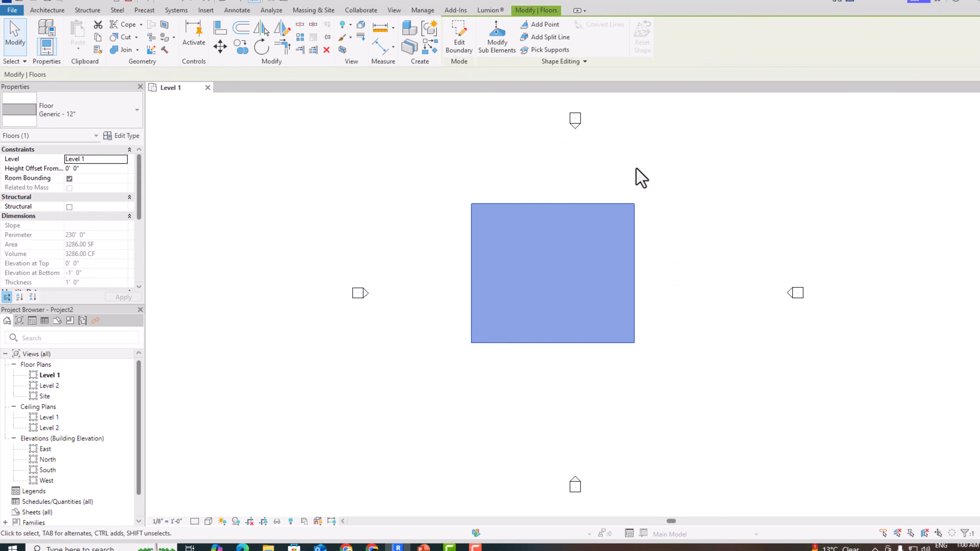
# Open the default 3D view of the floor and set its visual style to Realistic.
pyautogui.click(219, 1)
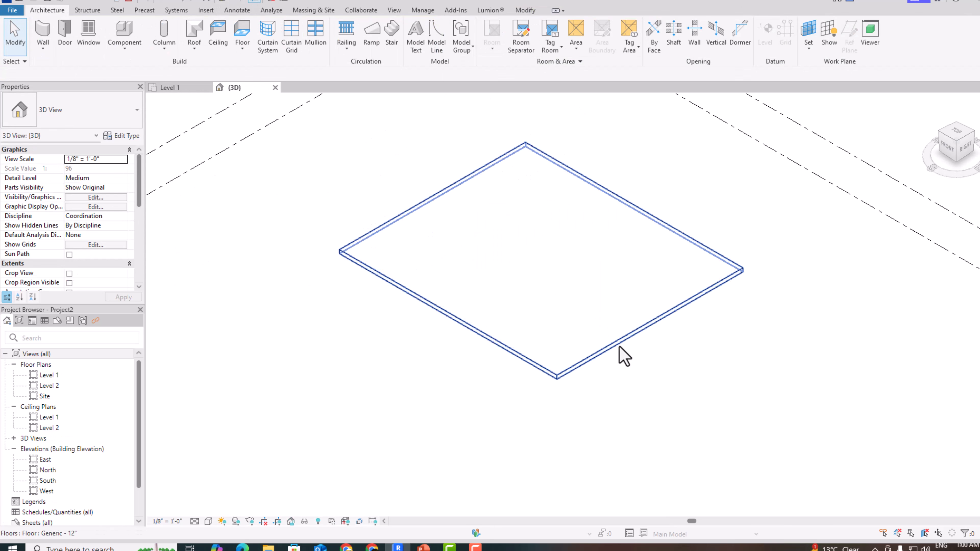
pyautogui.click(208, 521)
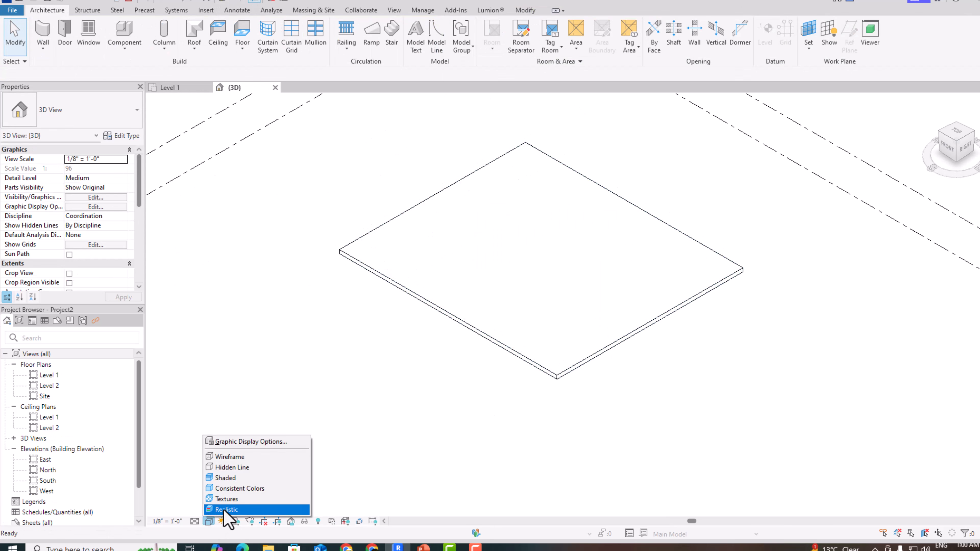
pyautogui.click(226, 510)
pyautogui.scroll(3, 490, 272)
pyautogui.scroll(-2, 464, 402)
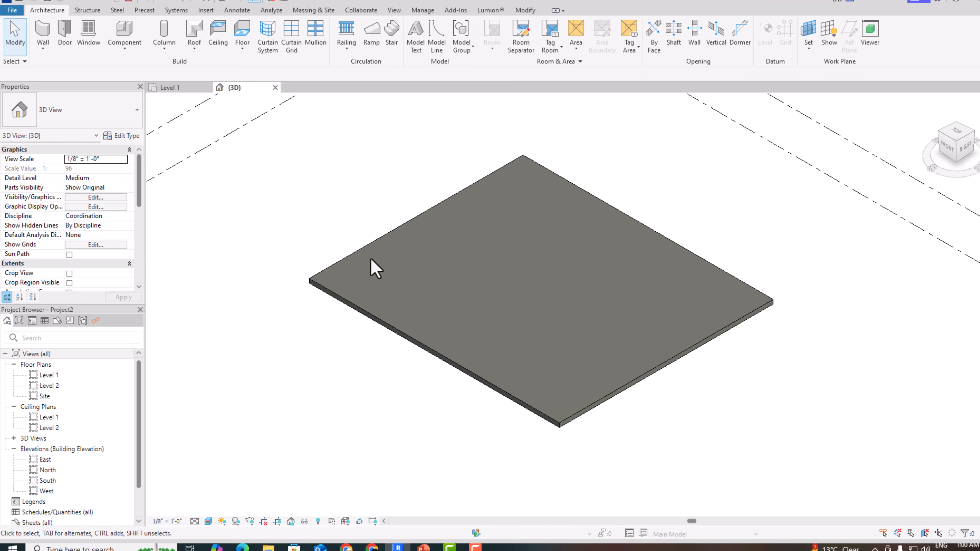
pyautogui.click(365, 247)
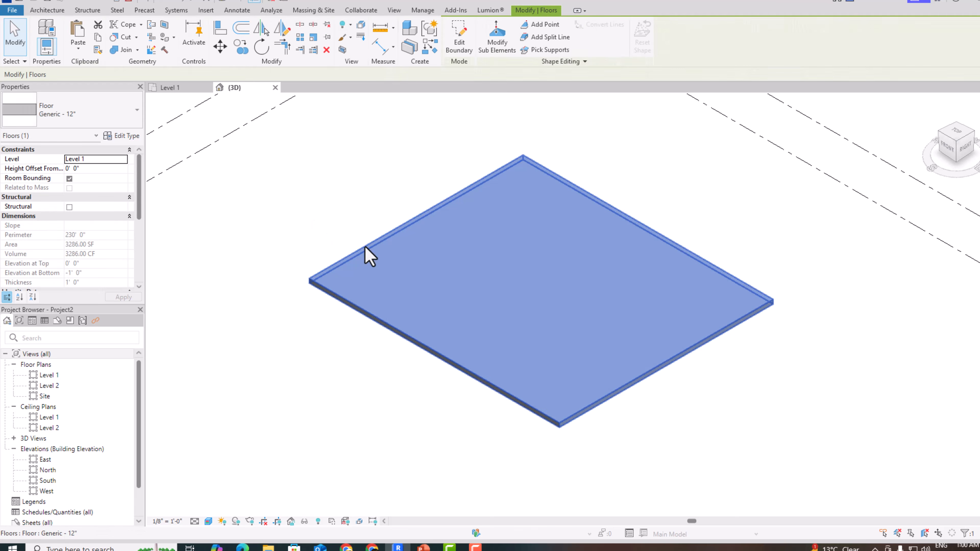
pyautogui.click(128, 137)
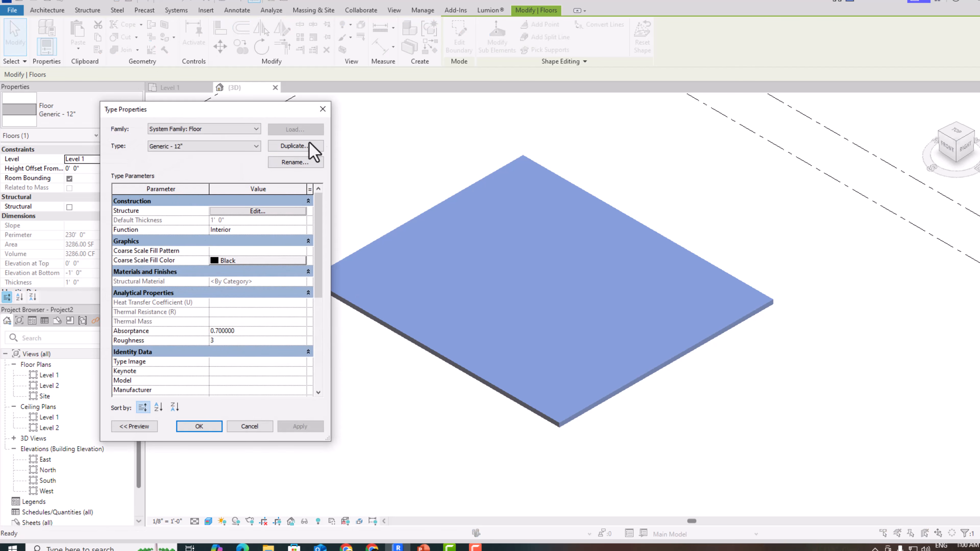
pyautogui.click(322, 109)
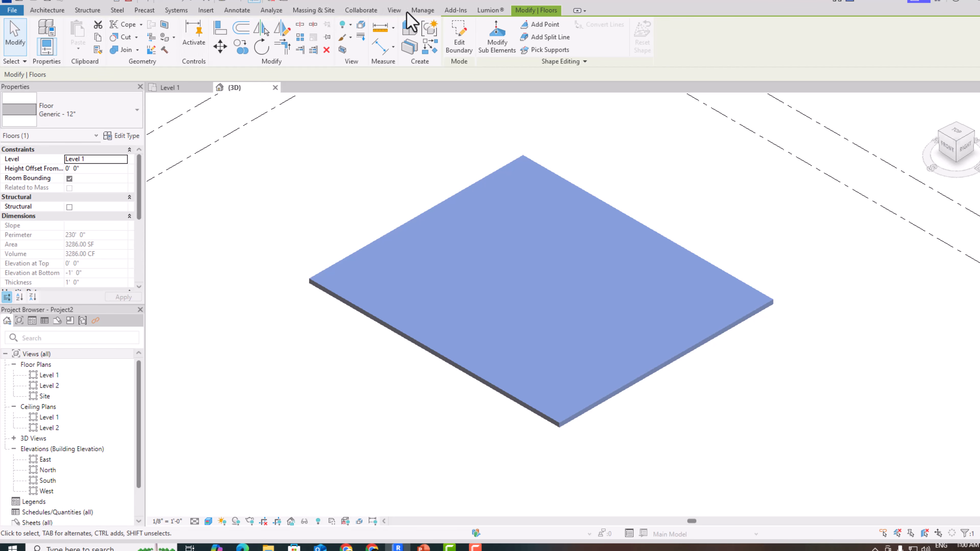
# Create a new project material in the Material Browser and name it "pbr material".
pyautogui.click(421, 10)
pyautogui.click(55, 30)
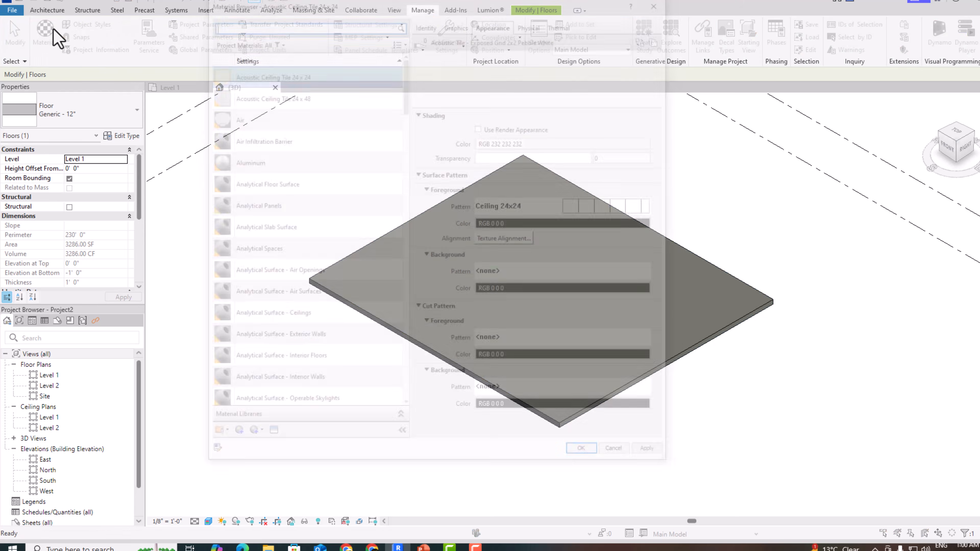
pyautogui.moveTo(352, 8); pyautogui.dragTo(688, 66)
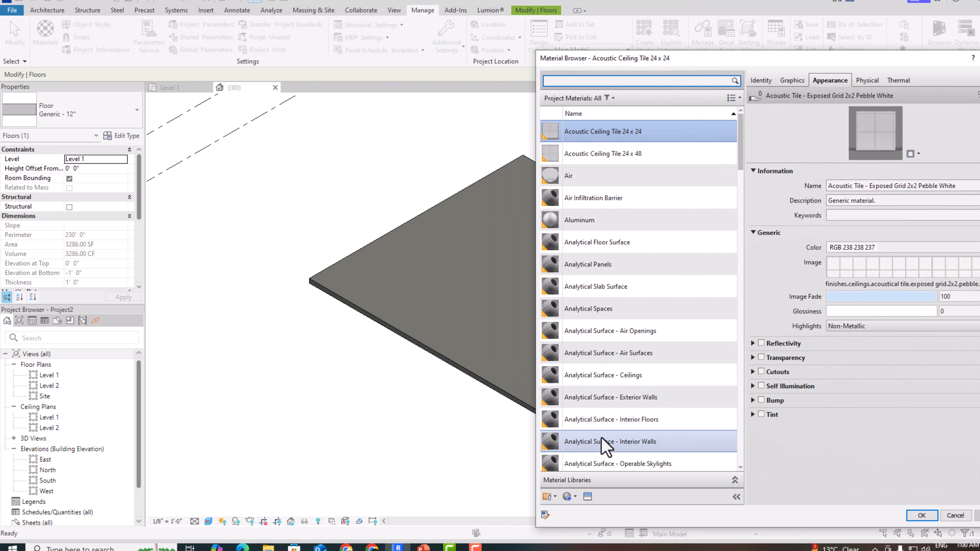
pyautogui.click(574, 496)
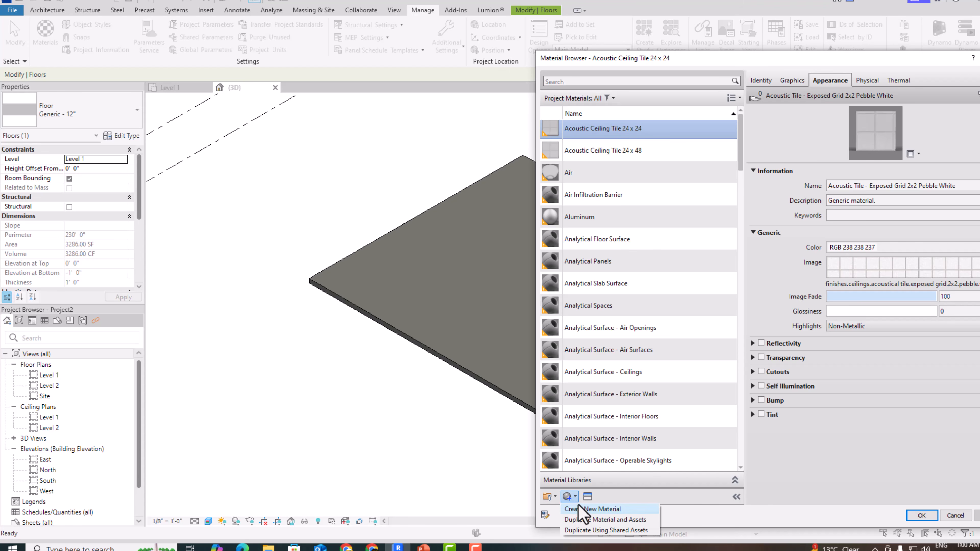
pyautogui.click(587, 509)
pyautogui.rightClick(588, 288)
pyautogui.click(610, 328)
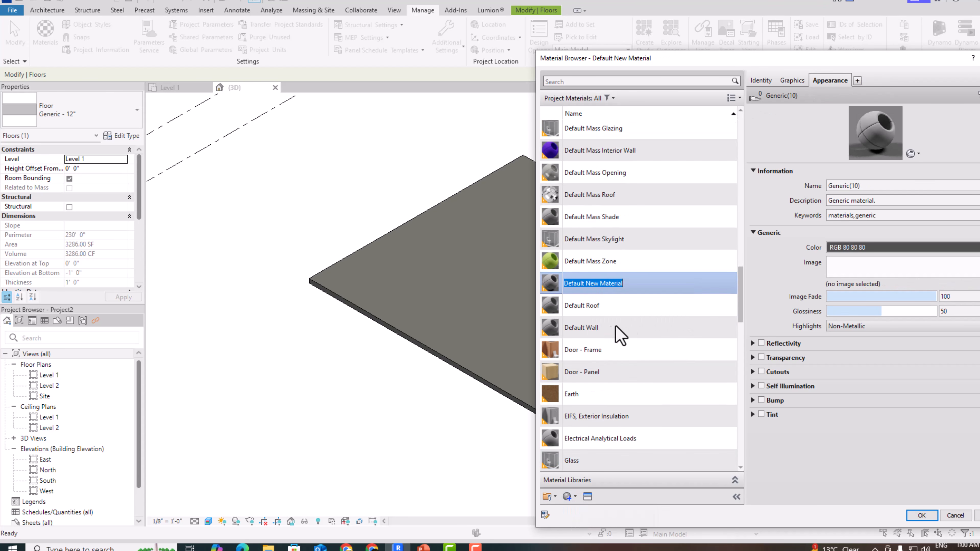
pyautogui.write('pbr material')
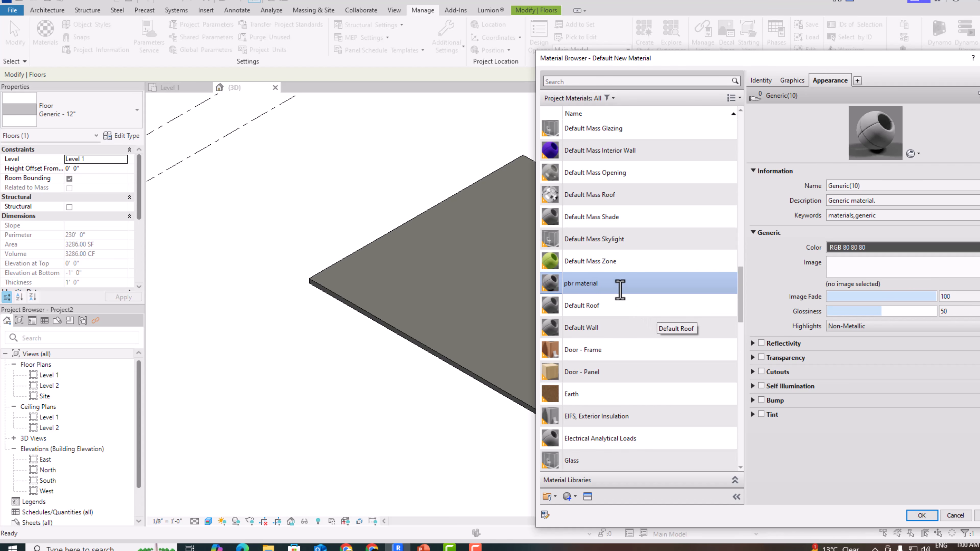
# Search the Asset Browser for "floor" and show the Flooring category of the Appearance Library.
pyautogui.click(587, 497)
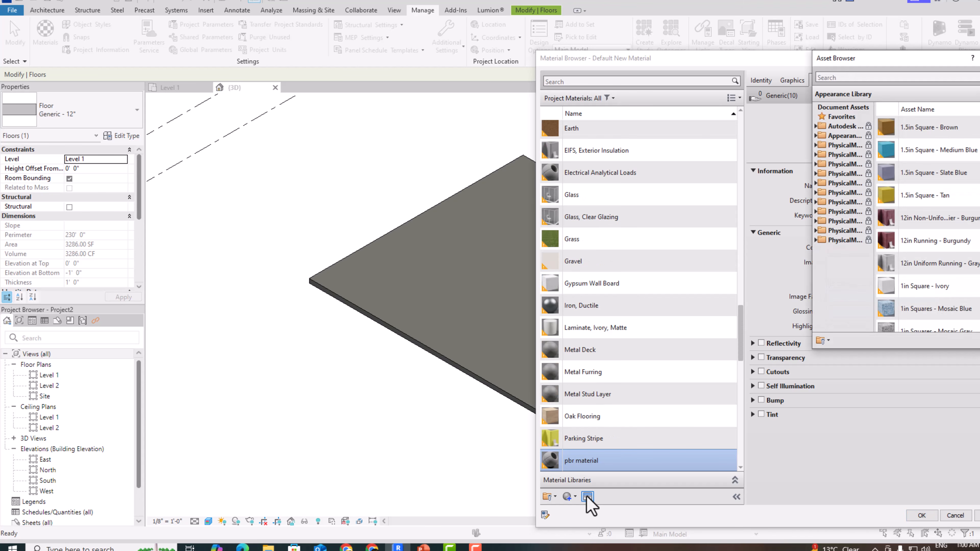
pyautogui.moveTo(715, 62); pyautogui.dragTo(770, 104)
pyautogui.moveTo(829, 61); pyautogui.dragTo(215, 135)
pyautogui.click(239, 150)
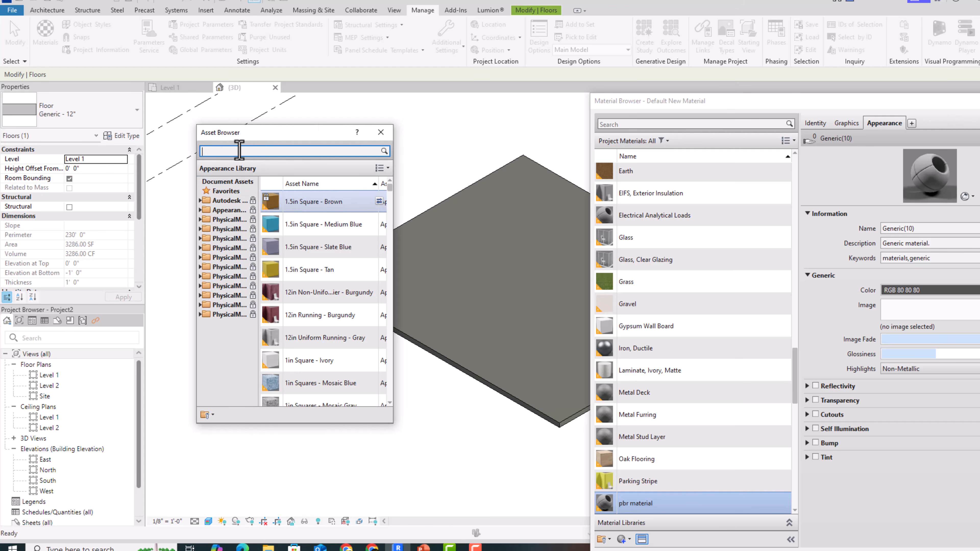
pyautogui.write('floor')
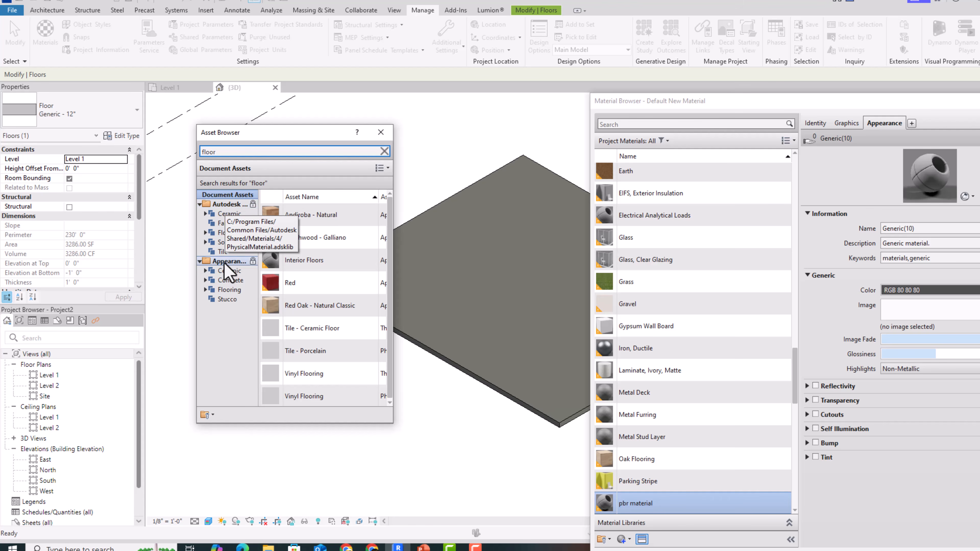
pyautogui.click(229, 290)
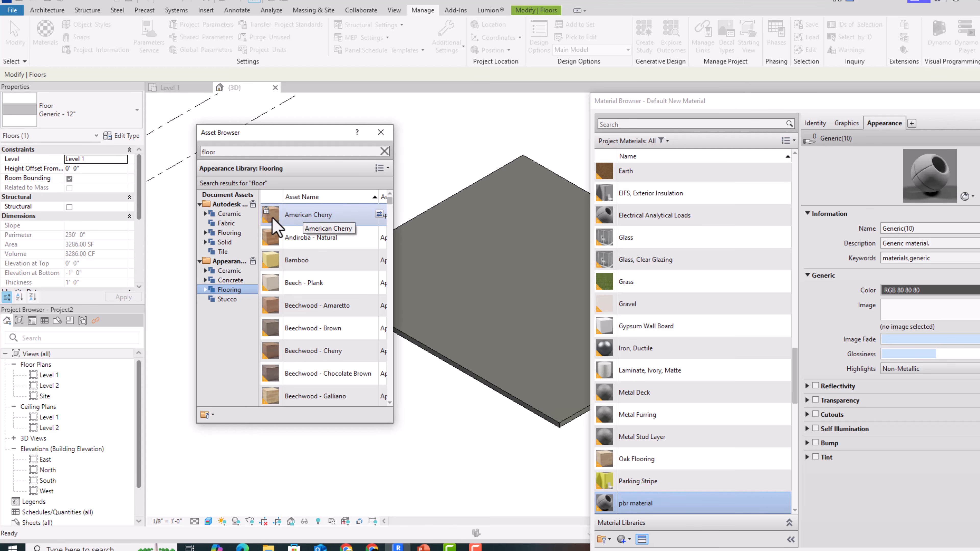
# Replace the appearance asset of pbr material with Flooring - Cherry, and close the Asset Browser.
pyautogui.moveTo(269, 221)
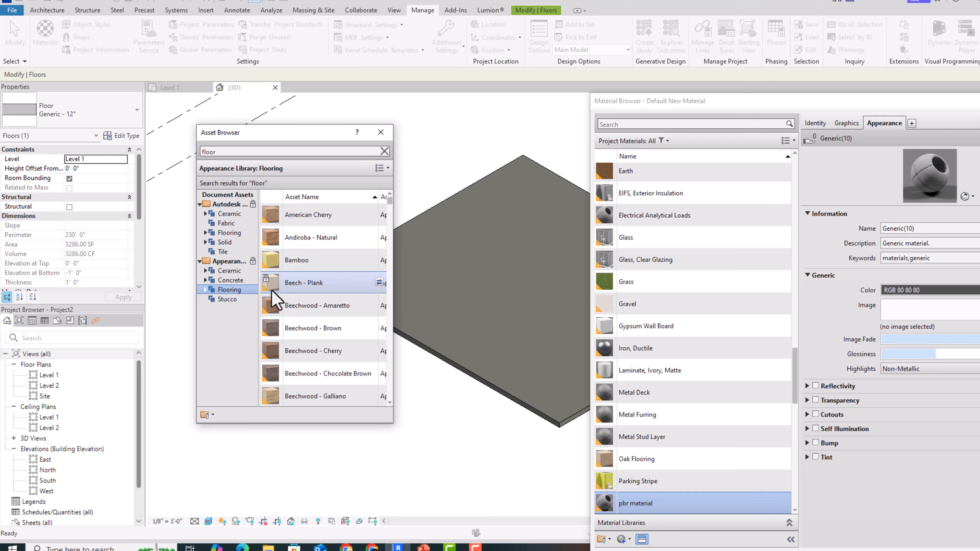
pyautogui.scroll(-2, 275, 326)
pyautogui.scroll(-3, 275, 326)
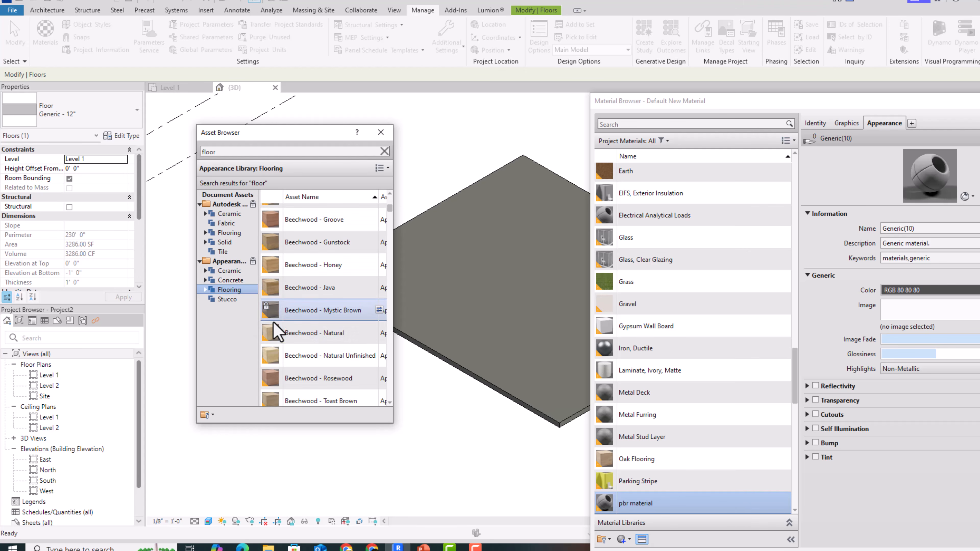
pyautogui.scroll(-4, 275, 332)
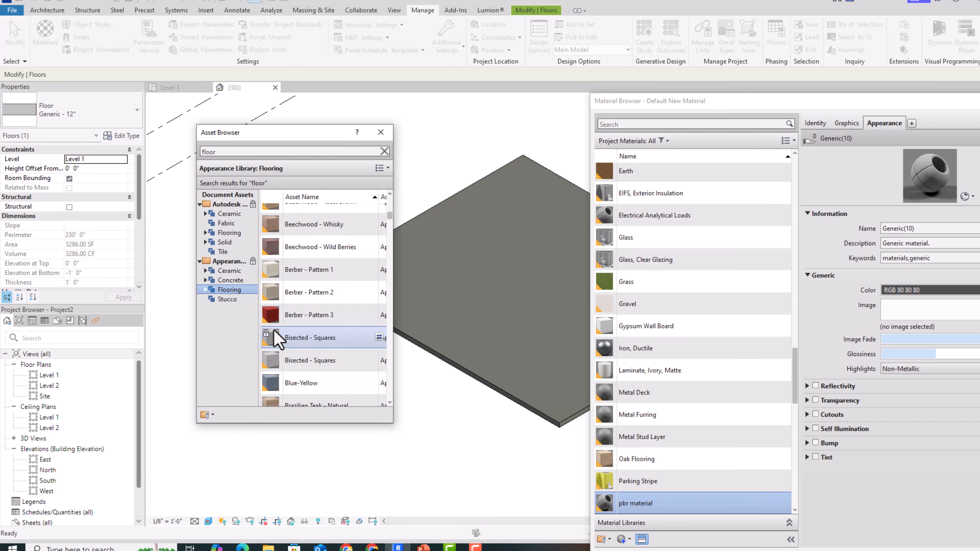
pyautogui.scroll(1, 274, 332)
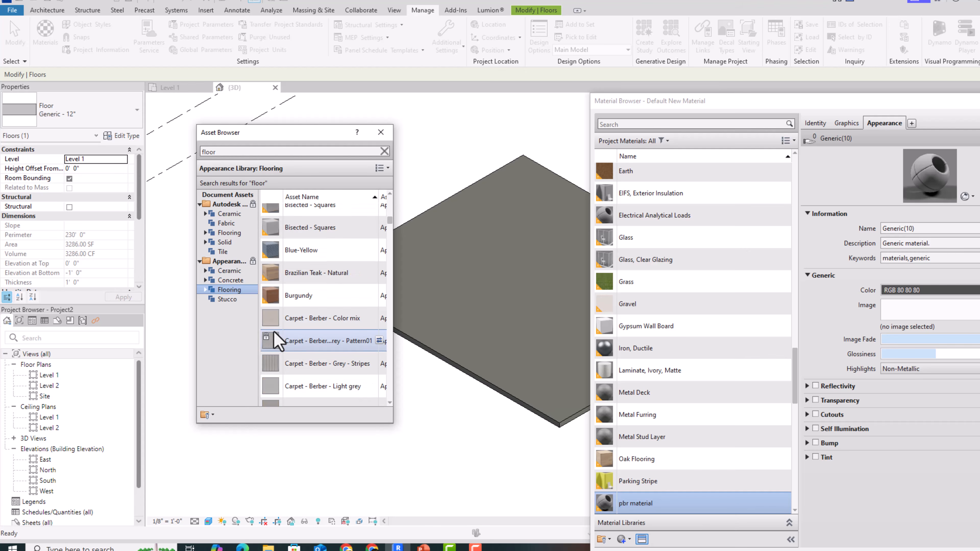
pyautogui.scroll(-5, 274, 331)
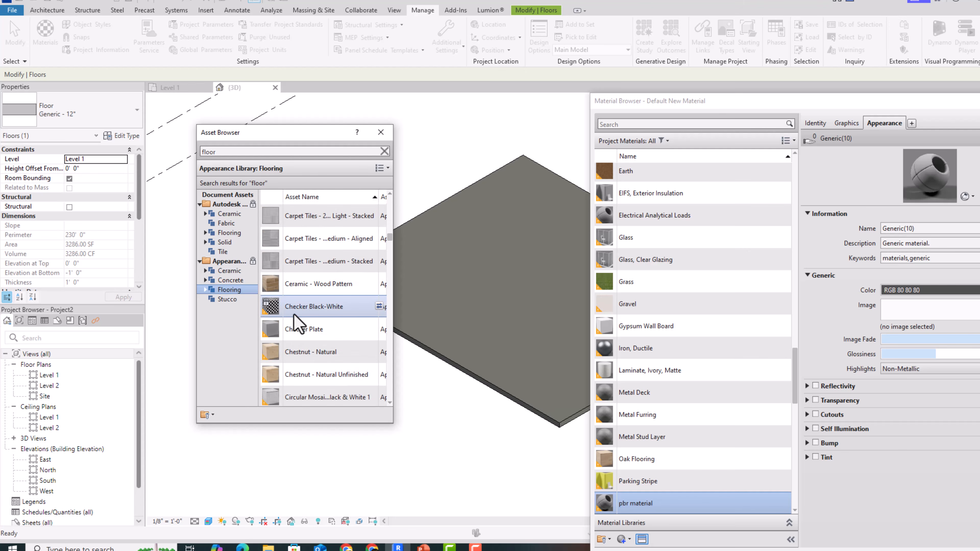
pyautogui.scroll(-1, 294, 315)
pyautogui.scroll(-2, 294, 315)
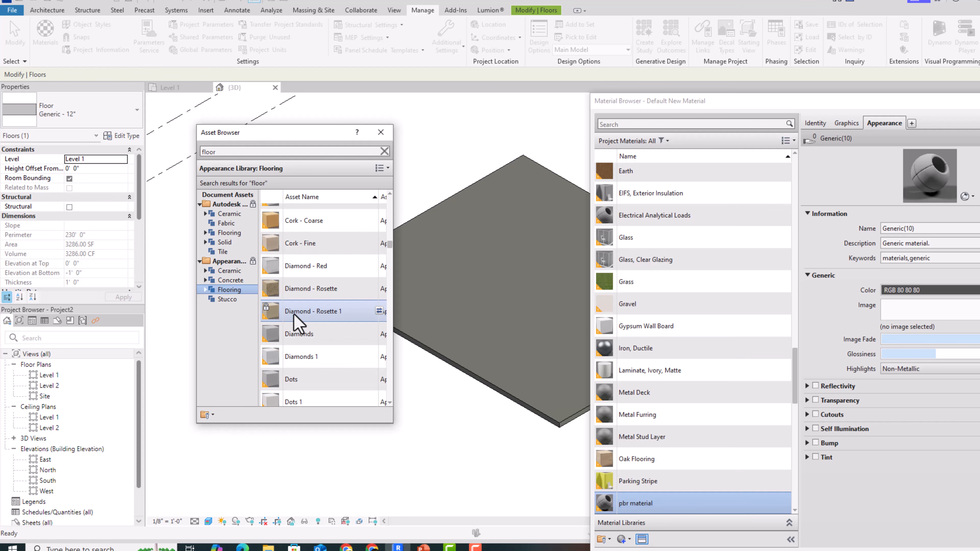
pyautogui.scroll(-2, 294, 315)
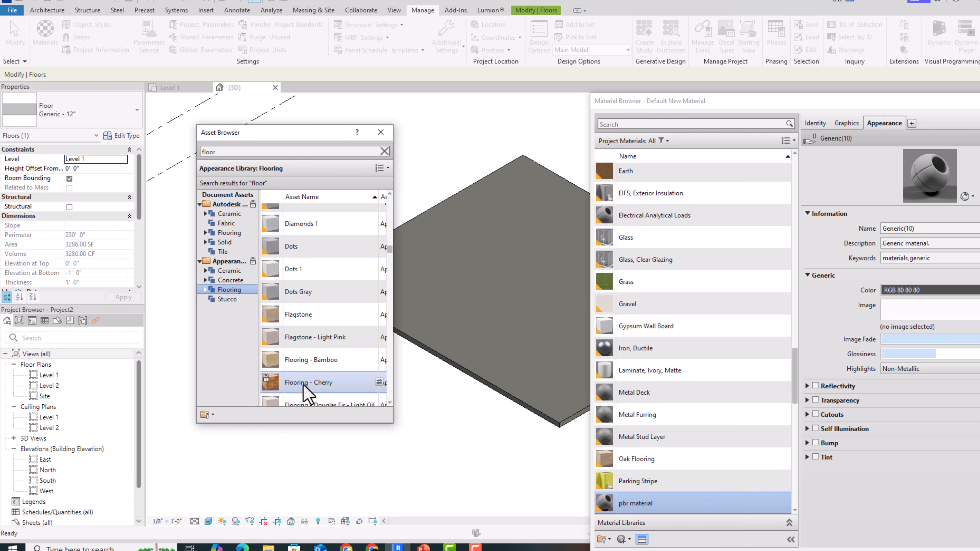
pyautogui.click(379, 383)
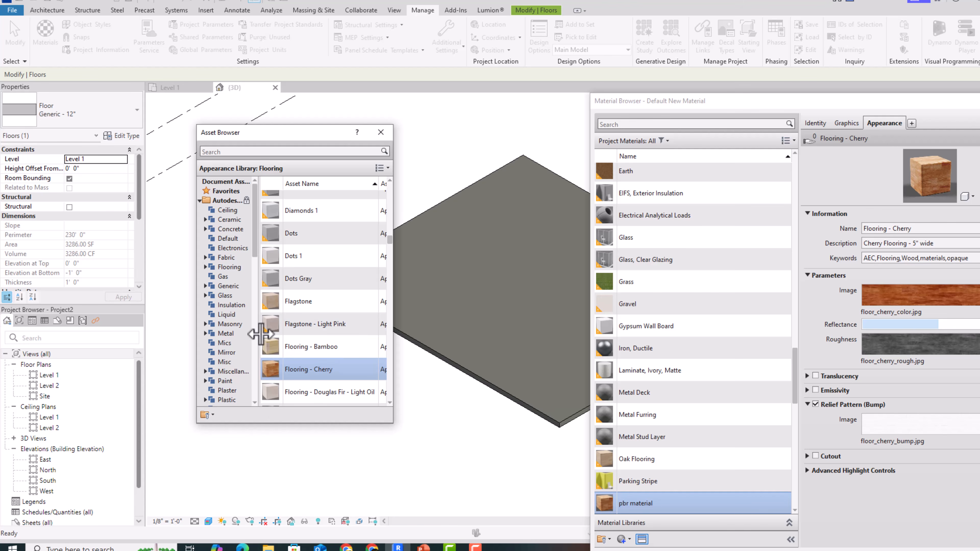
pyautogui.scroll(-1, 293, 359)
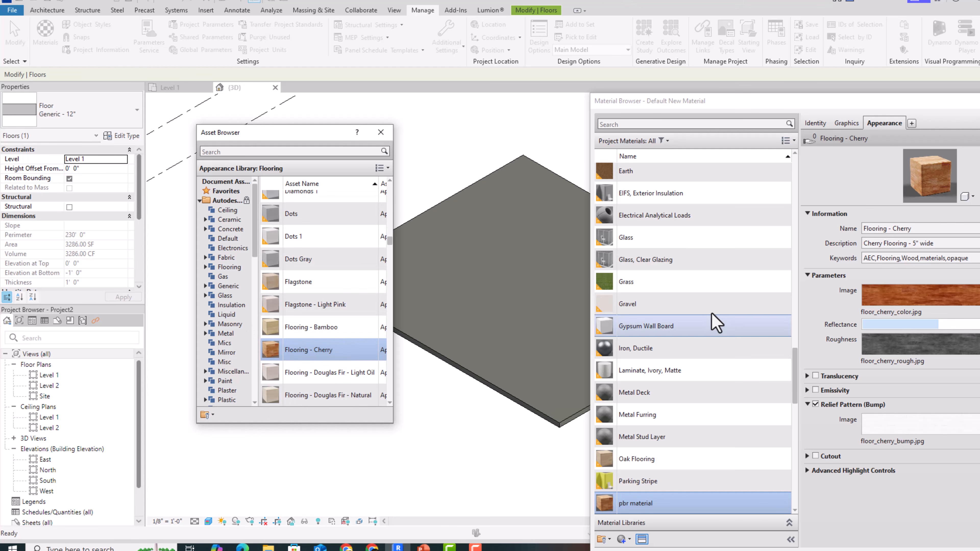
pyautogui.click(381, 132)
# Duplicate the Flooring - Cherry appearance asset and name the copy "pbr maaterial floor".
pyautogui.moveTo(709, 110); pyautogui.dragTo(214, 48)
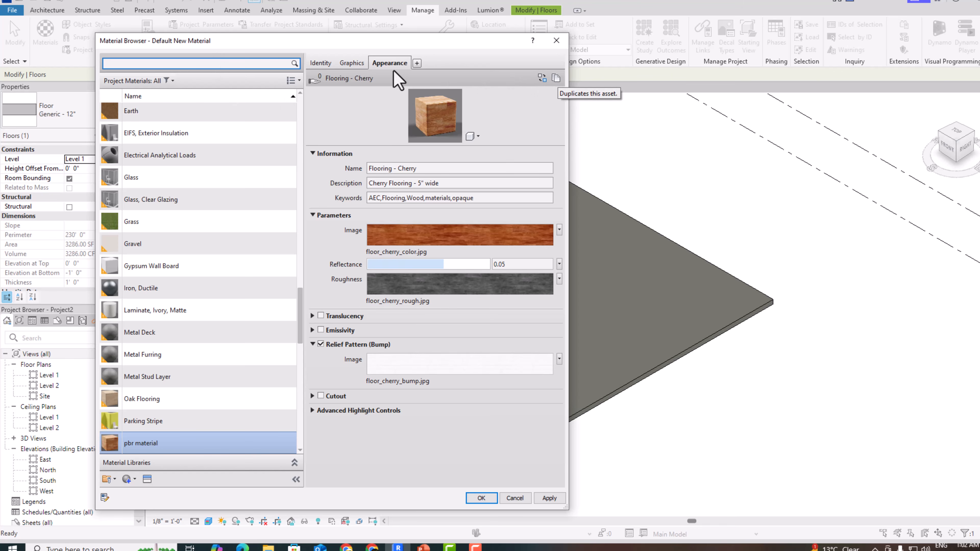
pyautogui.click(556, 78)
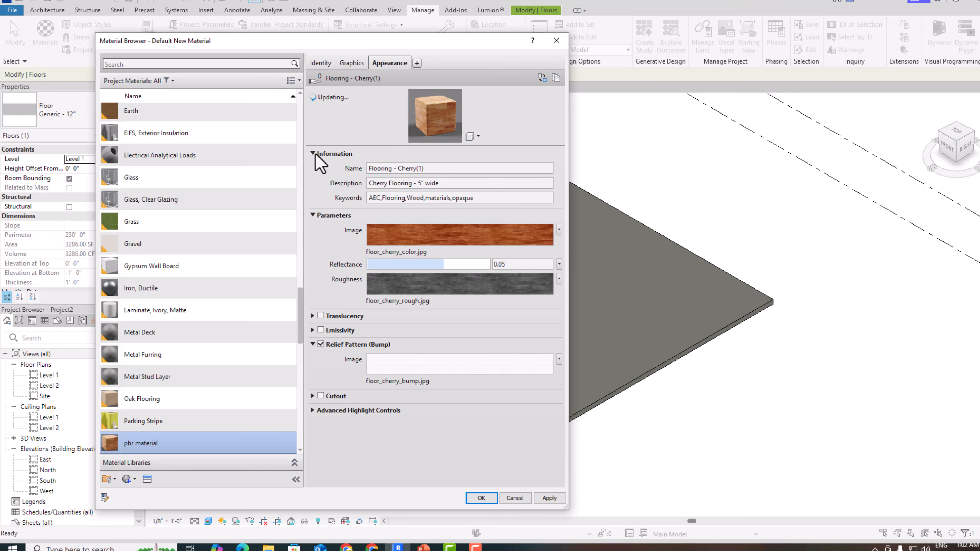
pyautogui.click(433, 169)
pyautogui.moveTo(433, 169); pyautogui.dragTo(290, 168)
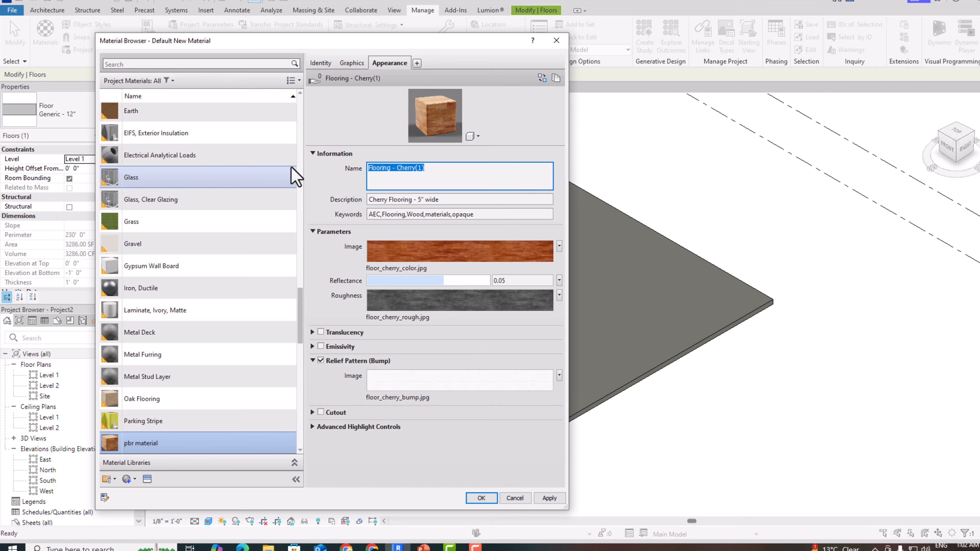
pyautogui.write('pbr maaterial floor')
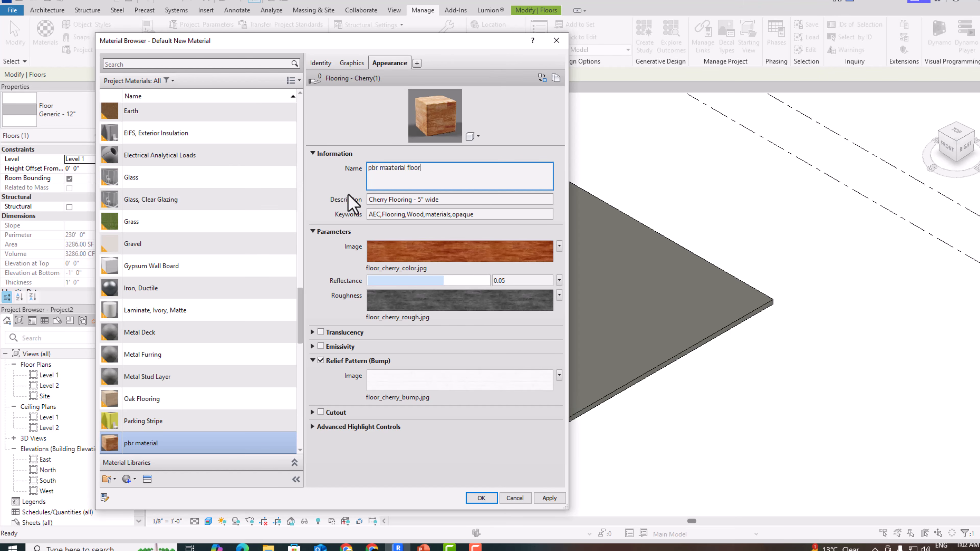
pyautogui.press('Tab')
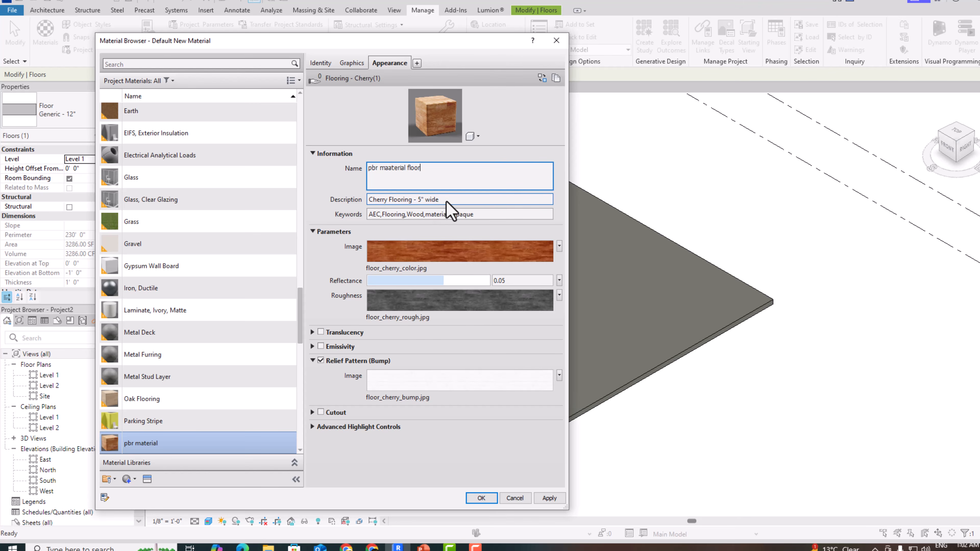
# Replace the description of the pbr maaterial floor appearance asset with "pbr material".
pyautogui.moveTo(451, 185); pyautogui.dragTo(275, 184)
pyautogui.write('pbr')
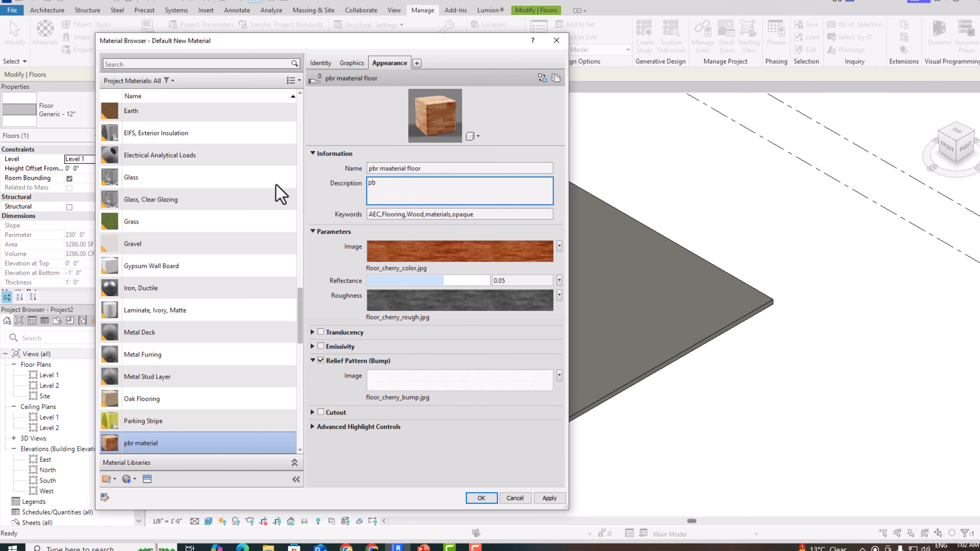
pyautogui.press('Return')
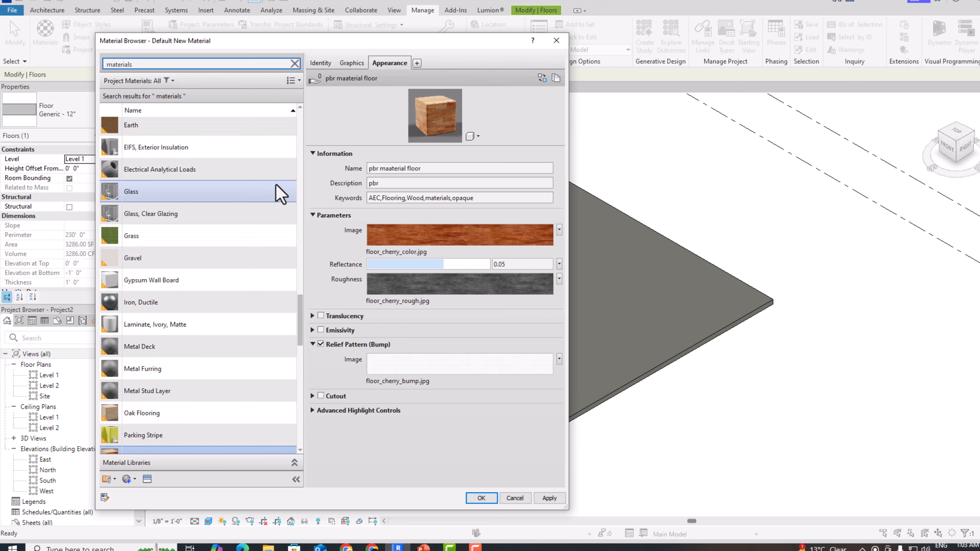
pyautogui.scroll(-1, 200, 386)
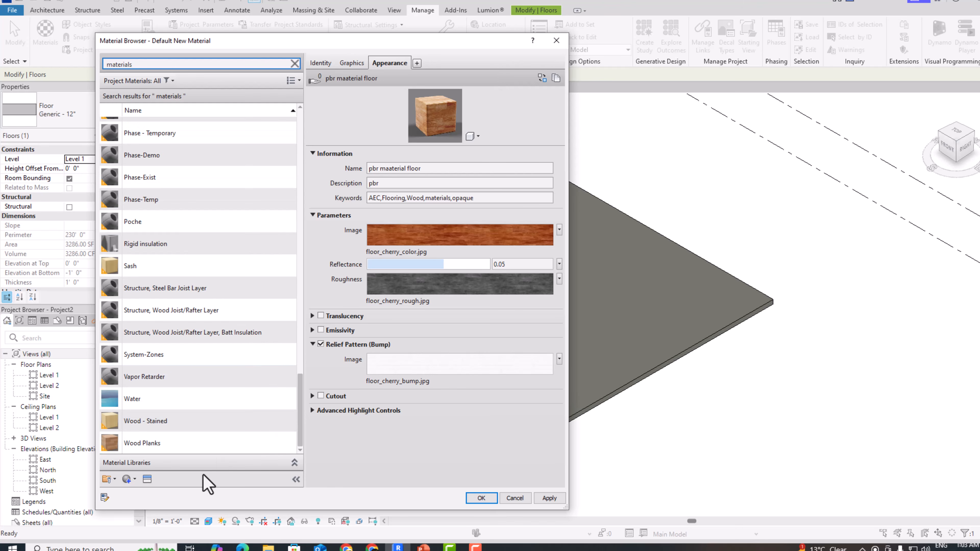
pyautogui.click(384, 183)
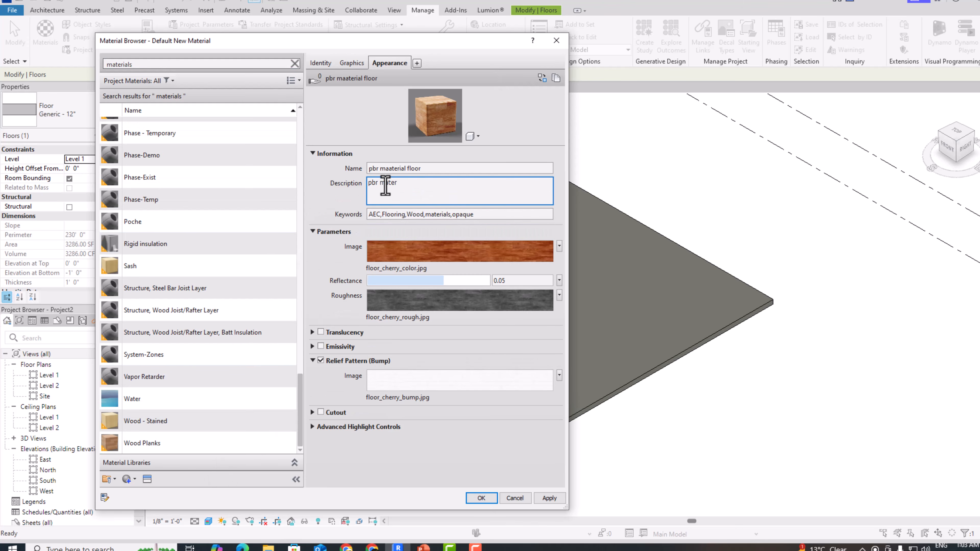
pyautogui.write('pbr material')
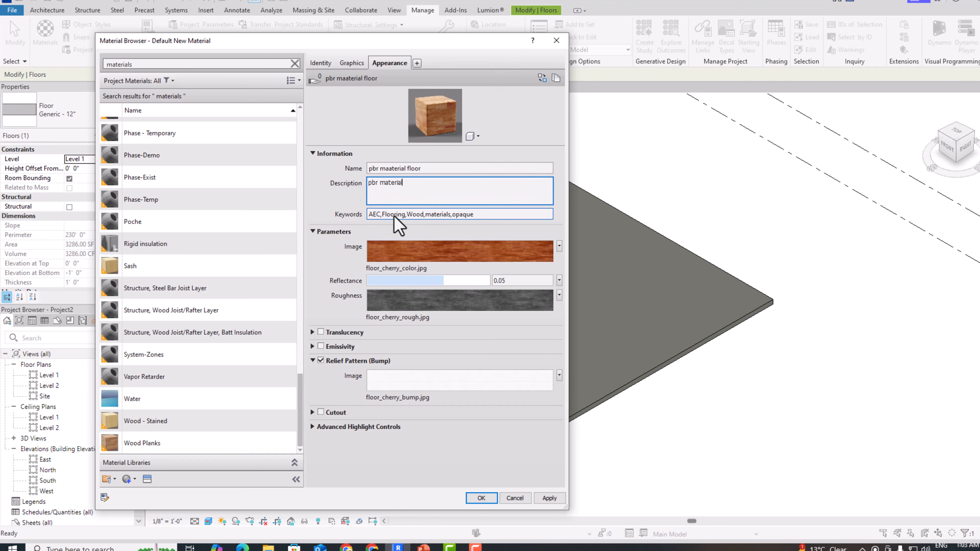
# Replace the appearance asset's keywords with "floorifg pbr material".
pyautogui.click(399, 214)
pyautogui.moveTo(477, 199); pyautogui.dragTo(321, 197)
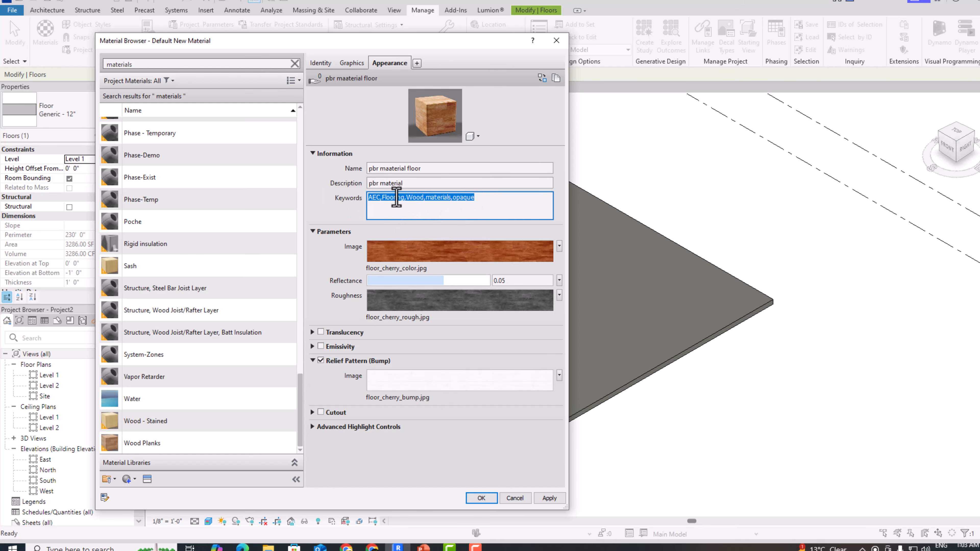
pyautogui.write('floorifg pbr material')
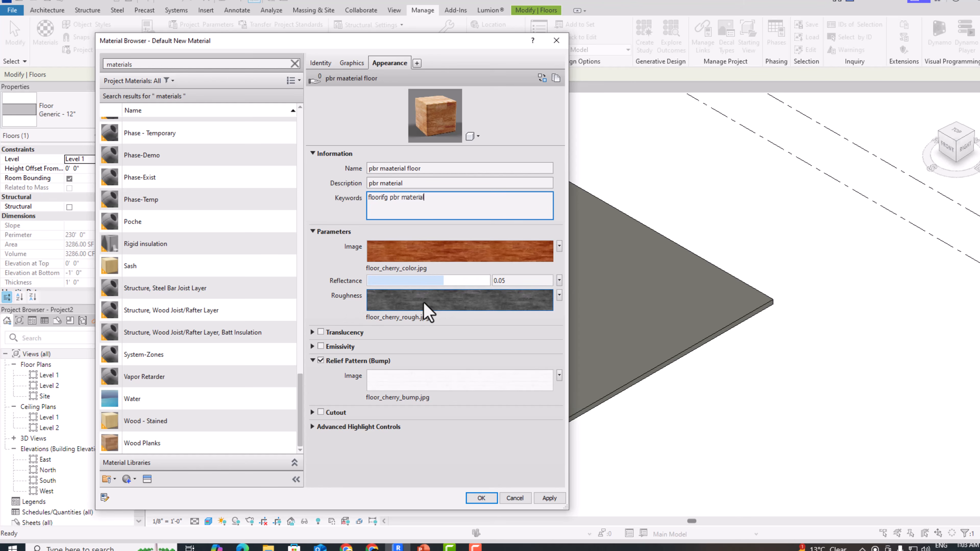
# Open the color image's source selection and browse to Downloads > pbr material > pbr floor material slate > 4K.
pyautogui.moveTo(412, 251)
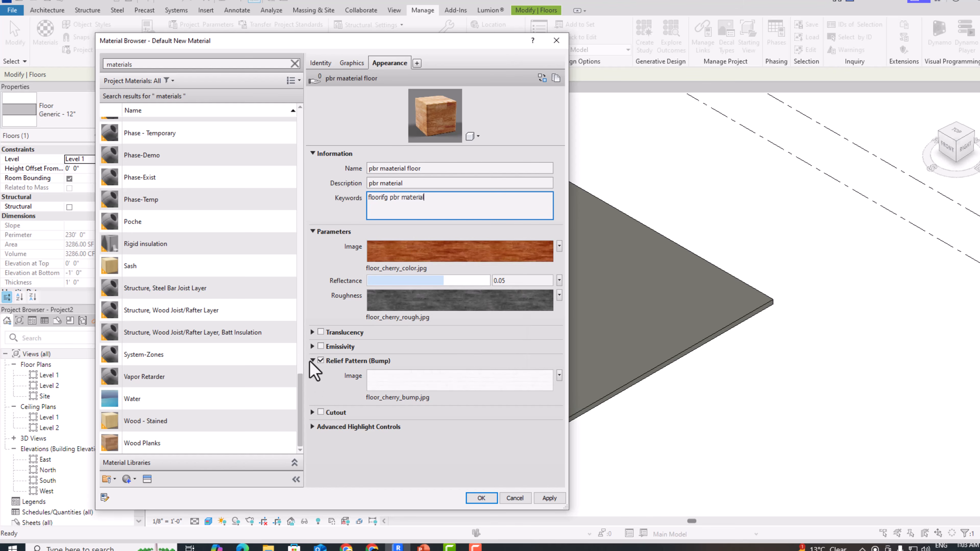
pyautogui.click(411, 261)
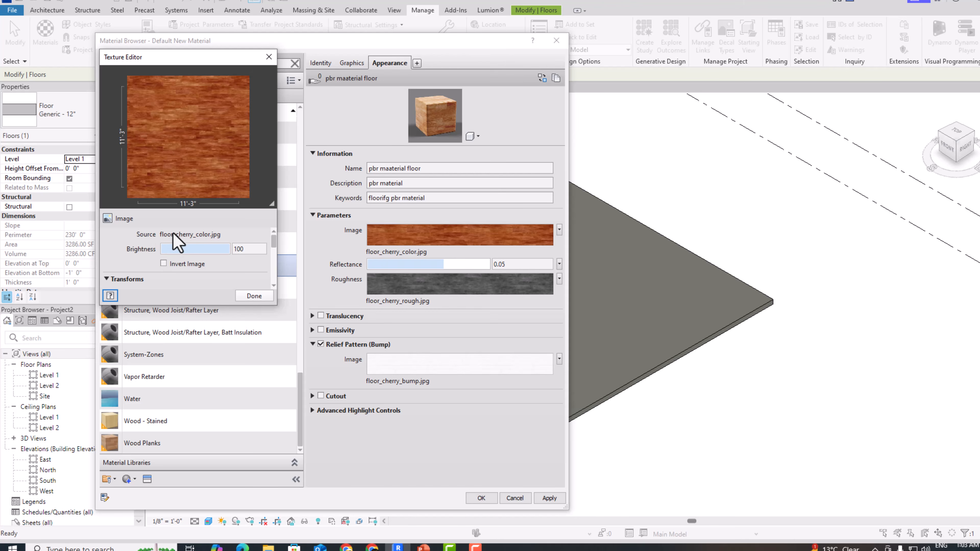
pyautogui.click(216, 236)
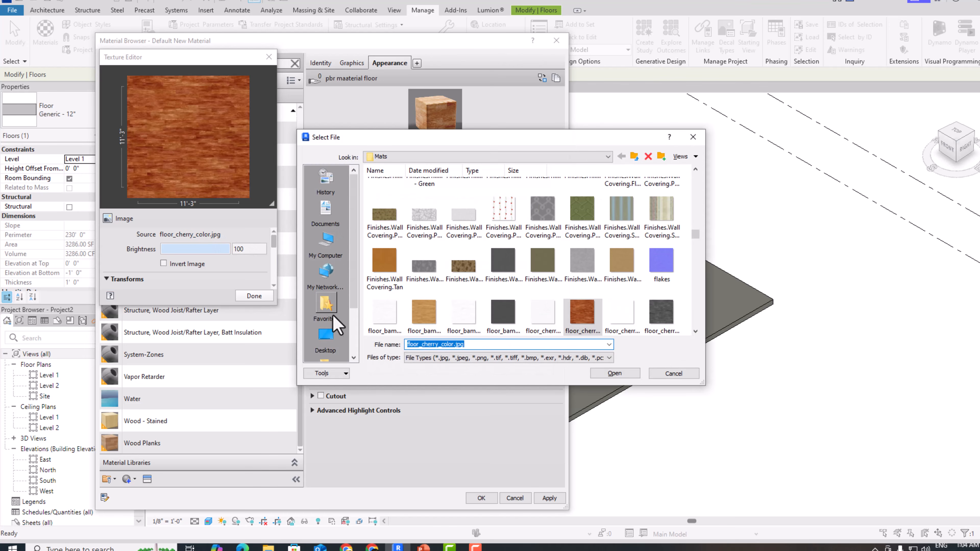
pyautogui.click(327, 333)
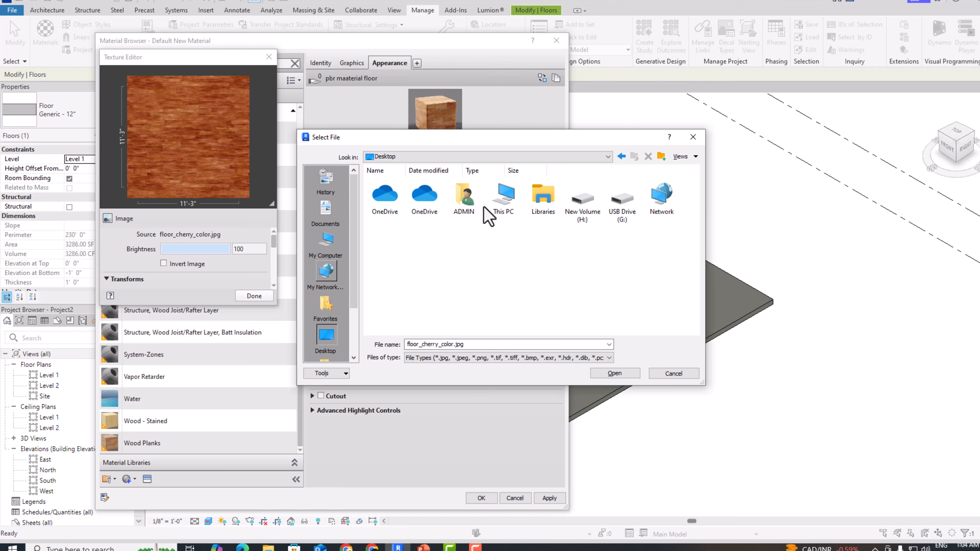
pyautogui.doubleClick(502, 196)
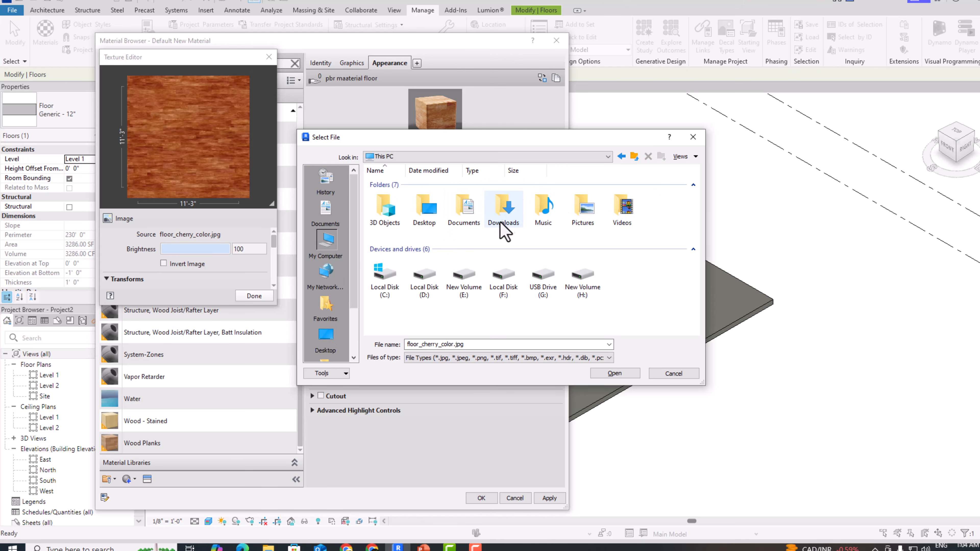
pyautogui.doubleClick(508, 219)
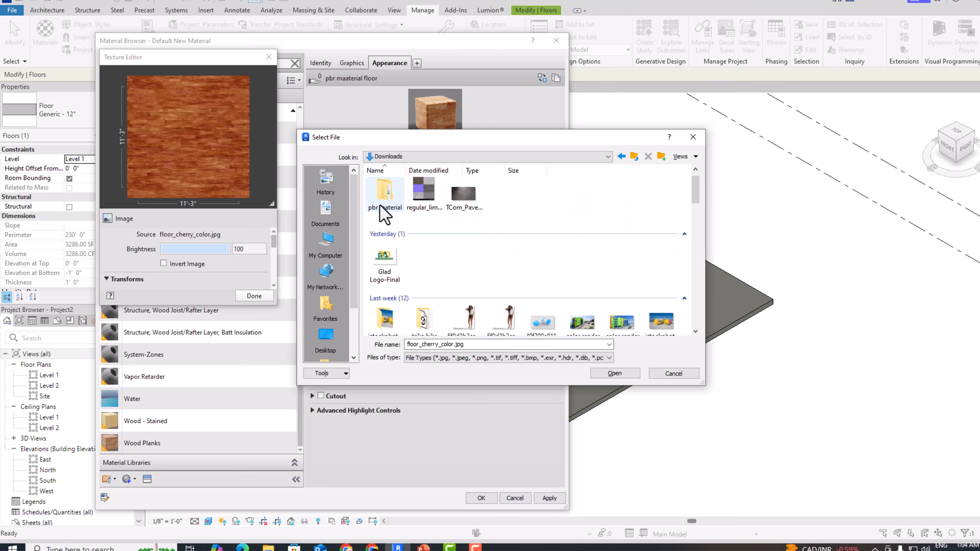
pyautogui.doubleClick(381, 204)
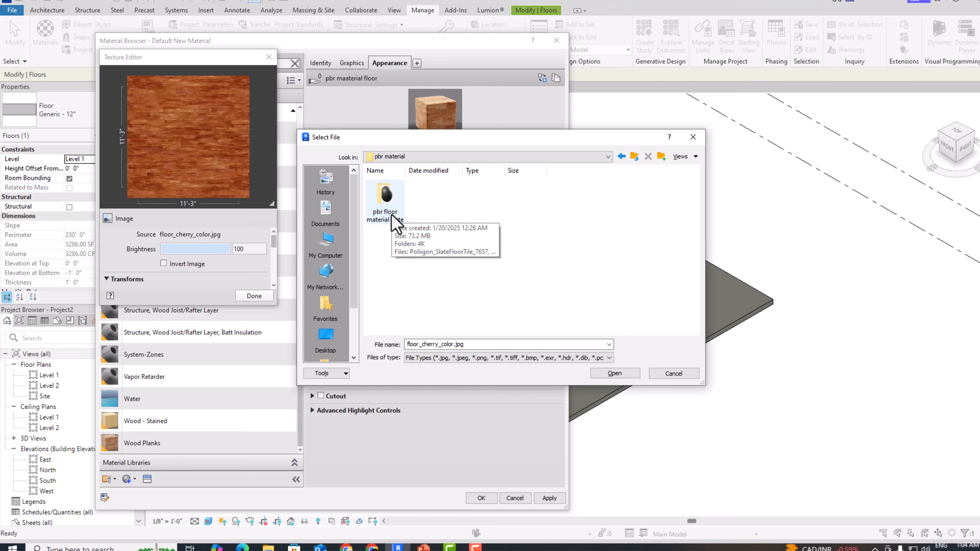
pyautogui.doubleClick(386, 205)
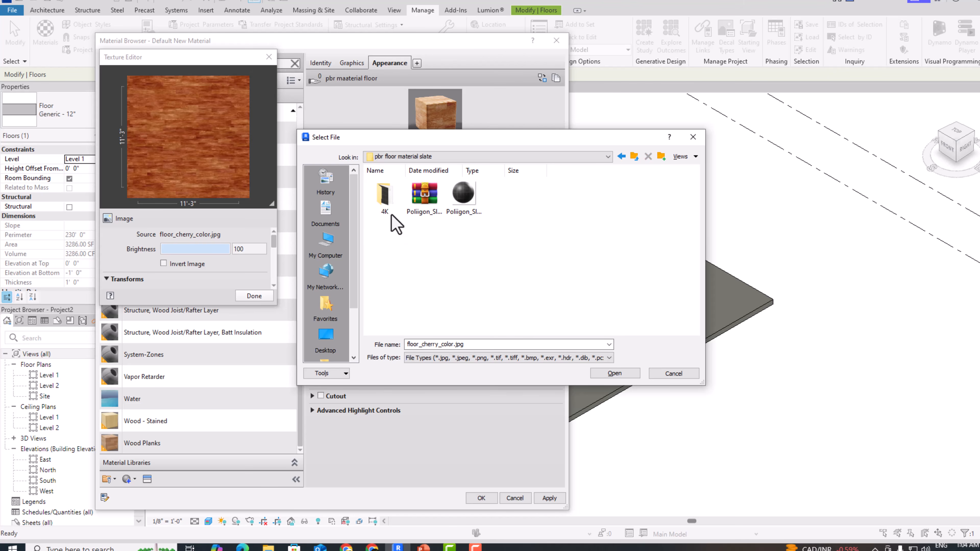
pyautogui.doubleClick(388, 207)
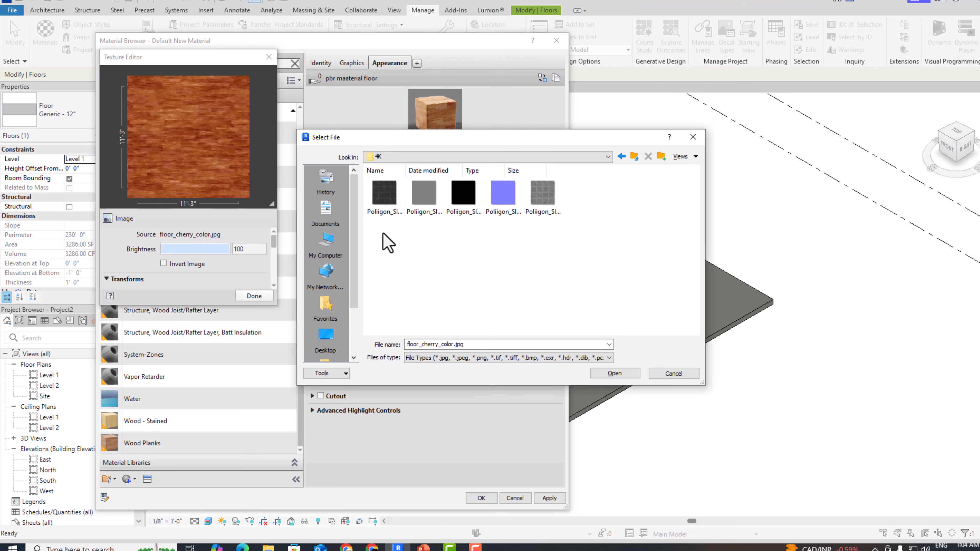
# Enlarge the file thumbnails, look through the texture maps and load Poliigon_SlateFloorTile_7657_BaseColor as the color image.
pyautogui.rightClick(449, 241)
pyautogui.moveTo(536, 251)
pyautogui.click(572, 249)
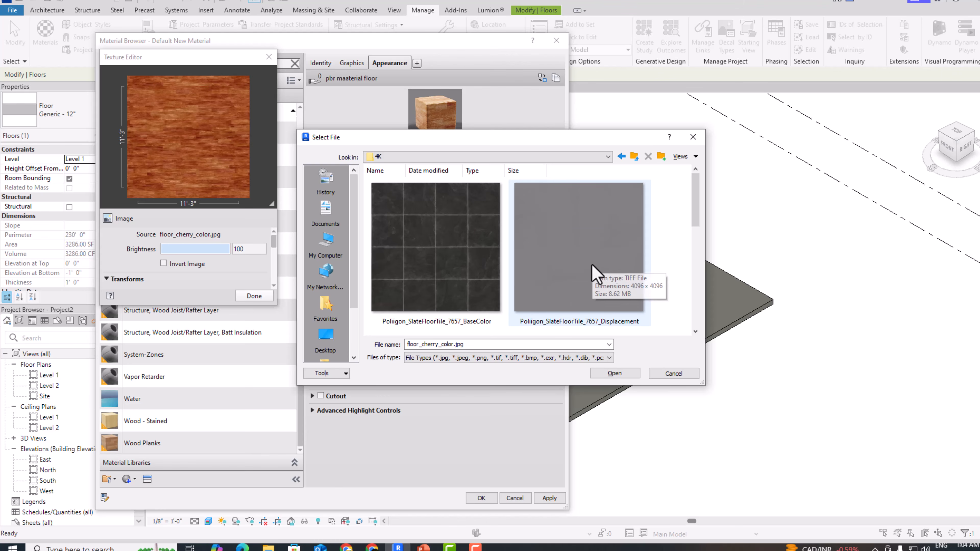
pyautogui.scroll(-3, 594, 270)
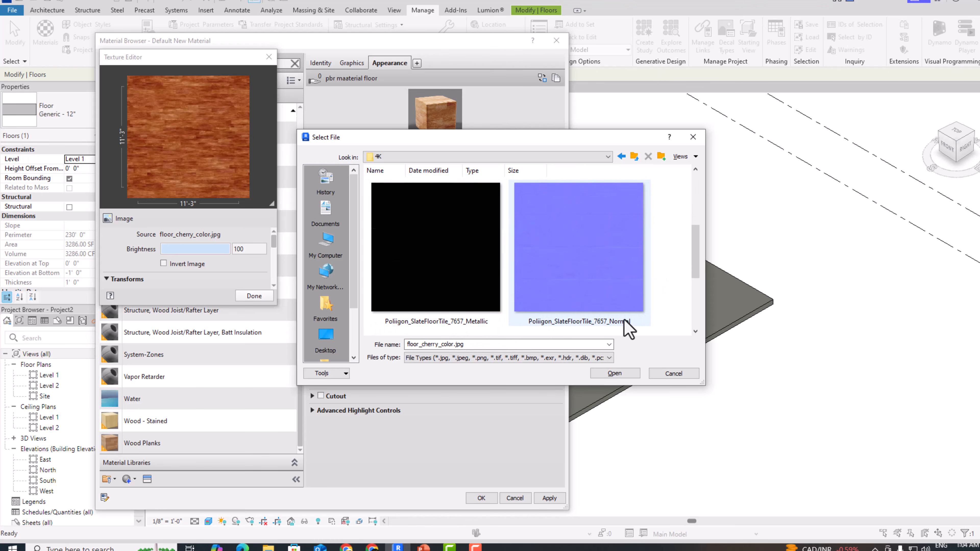
pyautogui.scroll(-3, 624, 326)
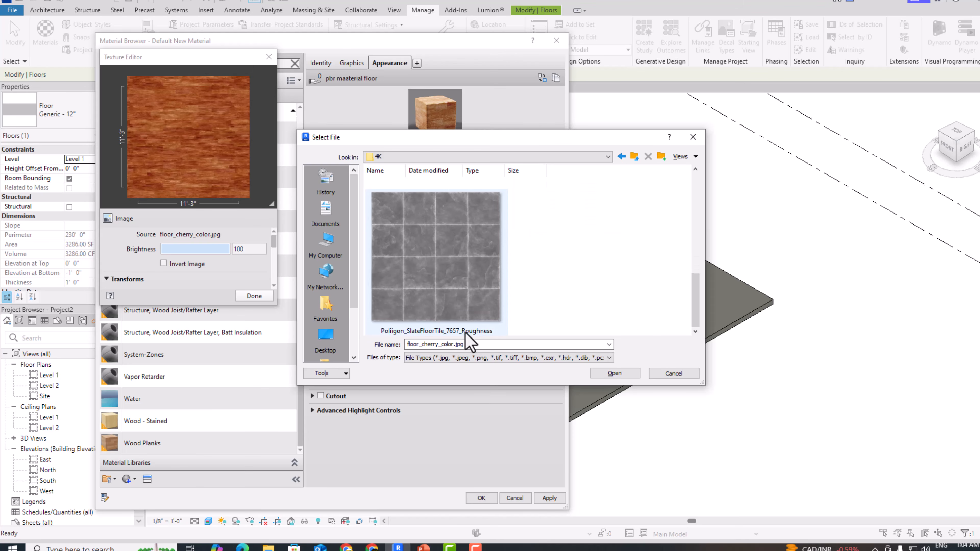
pyautogui.scroll(6, 520, 299)
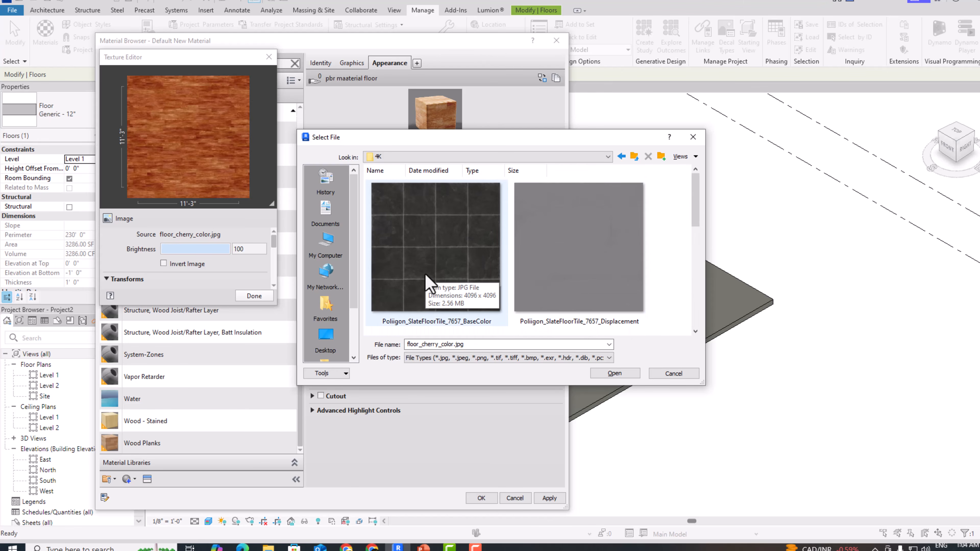
pyautogui.doubleClick(424, 274)
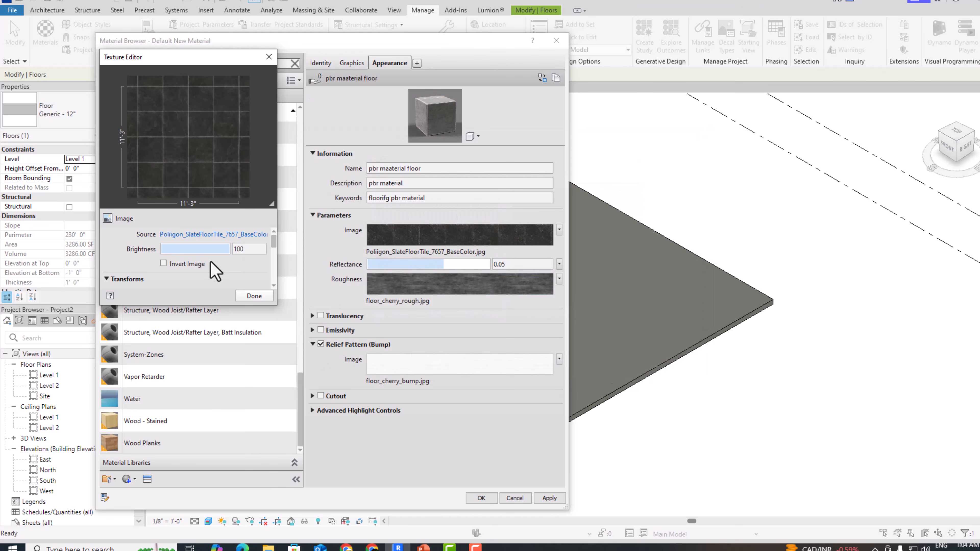
# Link the texture transforms, set the base color image's sample size to 15'-0" wide and high, and close the Texture Editor.
pyautogui.moveTo(275, 242)
pyautogui.mouseDown()
pyautogui.moveTo(274, 268)
pyautogui.moveTo(268, 247)
pyautogui.mouseUp()
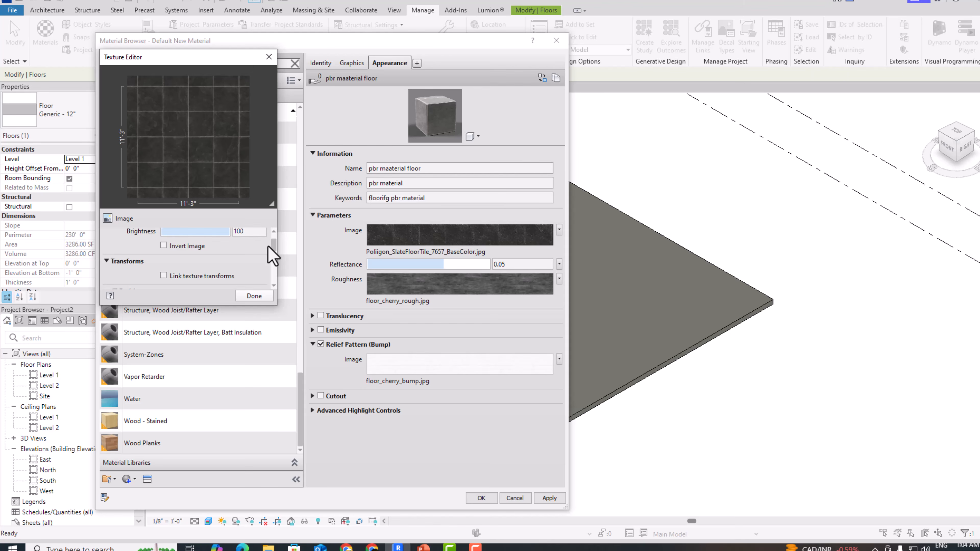
pyautogui.click(164, 276)
pyautogui.moveTo(270, 249); pyautogui.dragTo(272, 269)
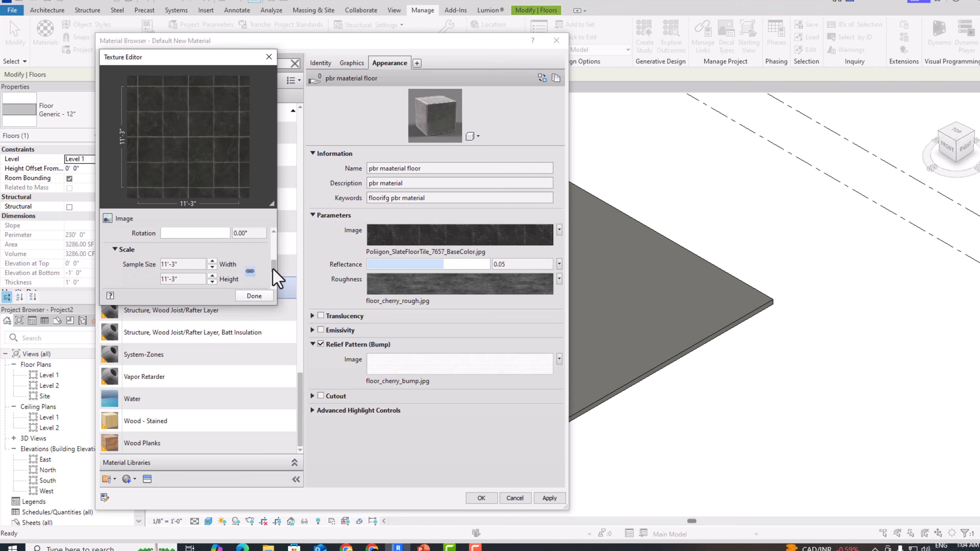
pyautogui.click(169, 264)
pyautogui.doubleClick(169, 264)
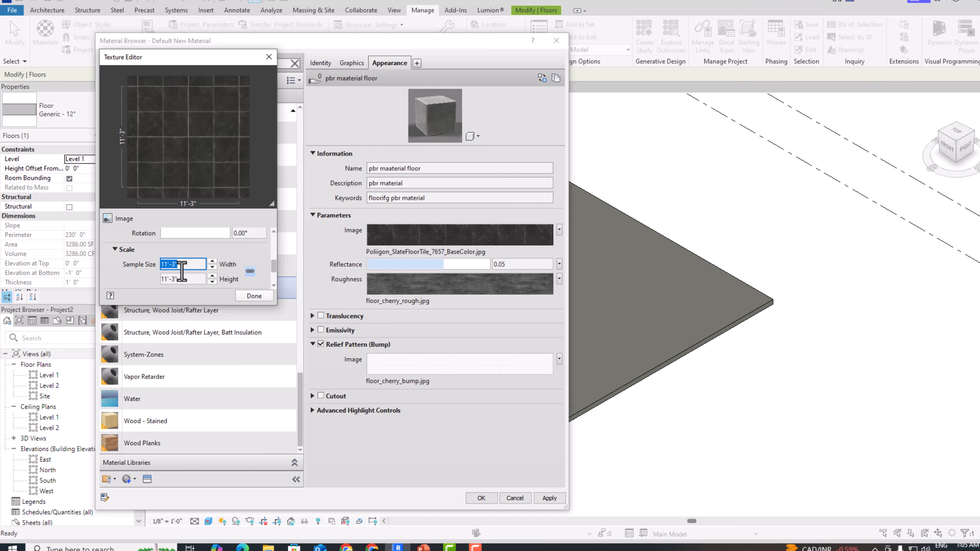
pyautogui.moveTo(271, 270); pyautogui.dragTo(272, 274)
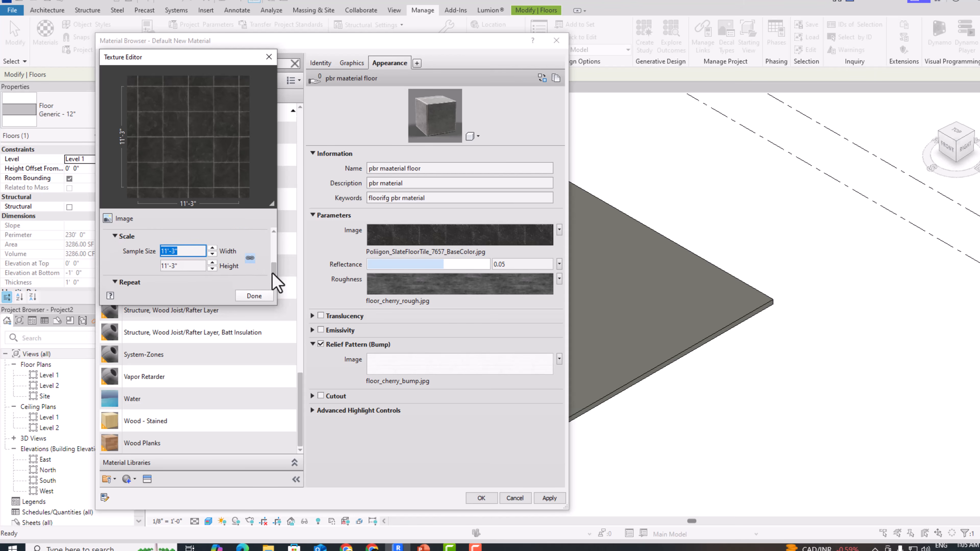
pyautogui.write('15')
pyautogui.click(193, 267)
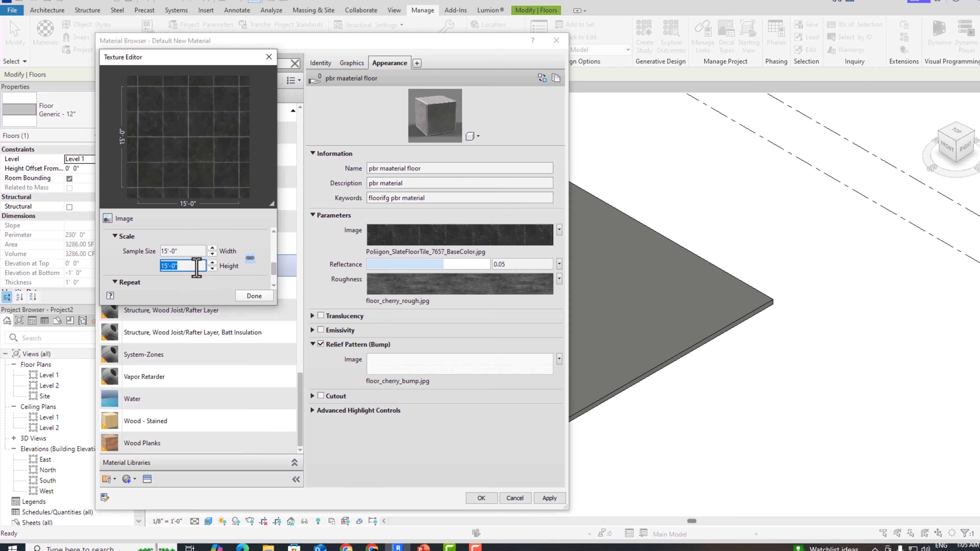
pyautogui.moveTo(273, 269); pyautogui.dragTo(275, 282)
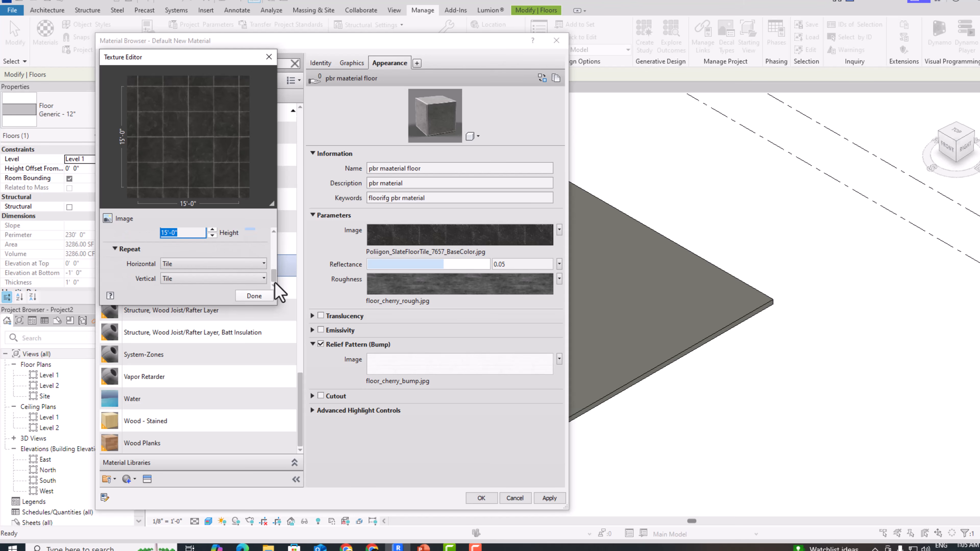
pyautogui.click(261, 298)
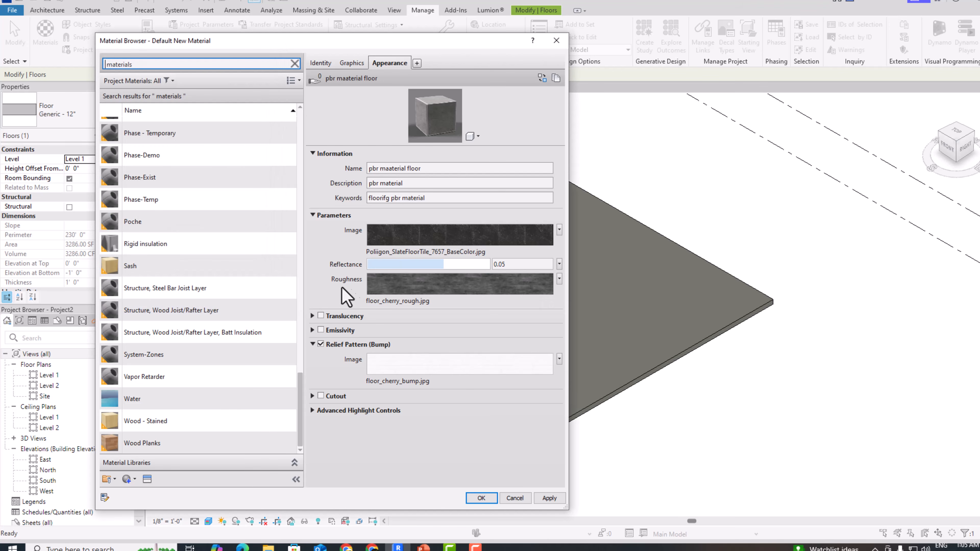
# Open the roughness image's source selection and browse to Downloads > pbr material > pbr floor material slate > 4K.
pyautogui.moveTo(403, 289)
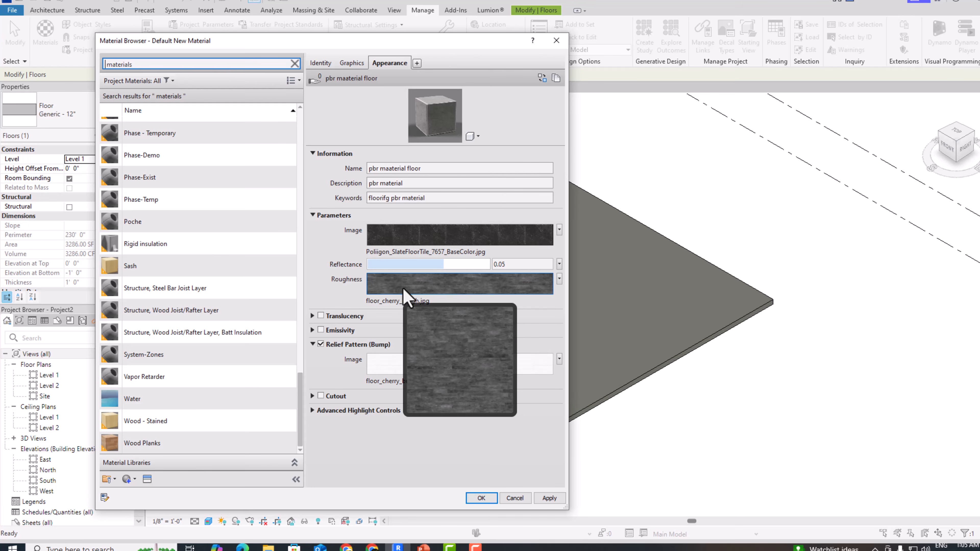
pyautogui.click(403, 290)
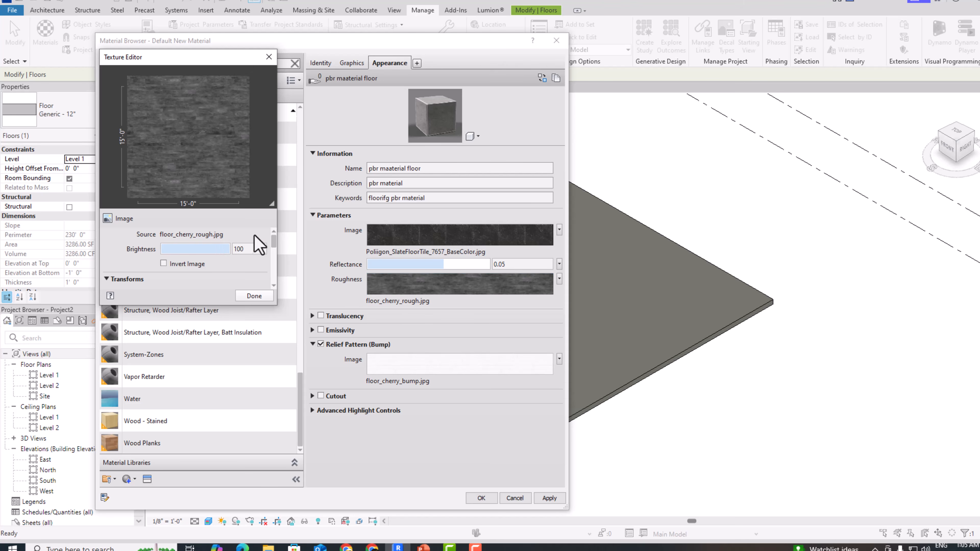
pyautogui.click(214, 237)
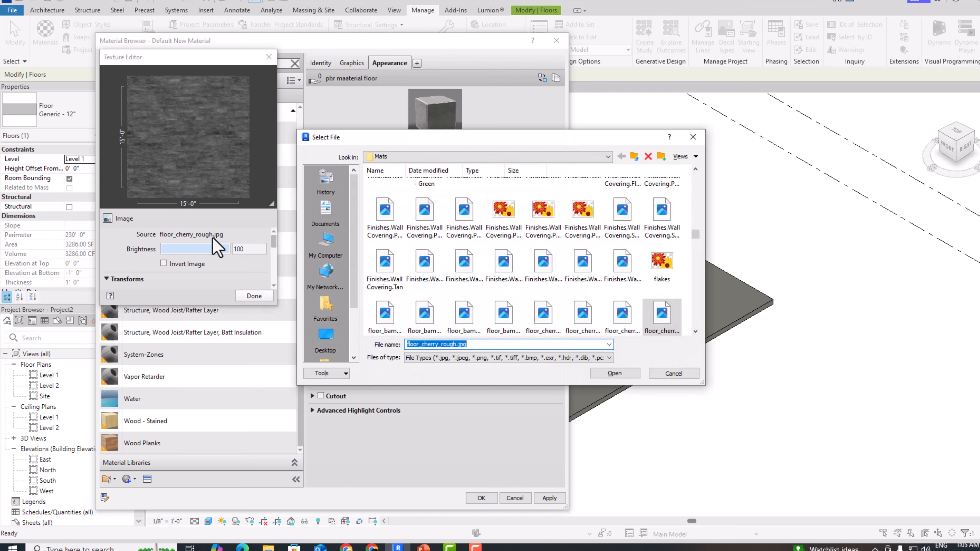
pyautogui.click(326, 336)
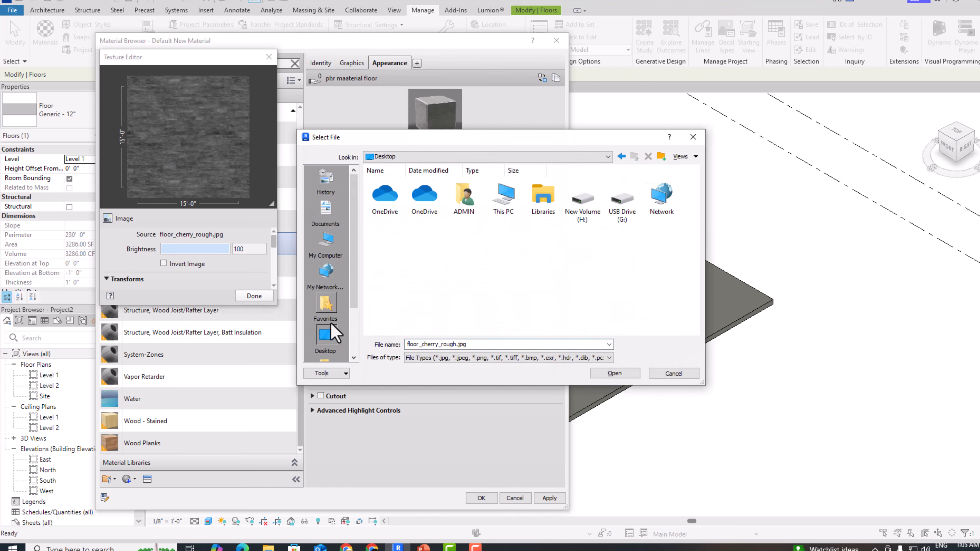
pyautogui.doubleClick(505, 196)
pyautogui.doubleClick(500, 220)
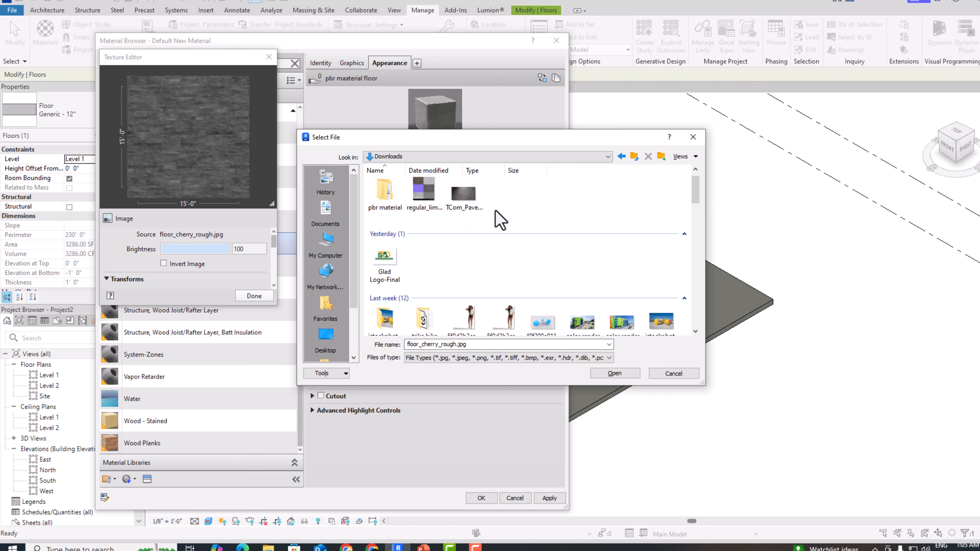
pyautogui.doubleClick(384, 195)
pyautogui.doubleClick(382, 197)
pyautogui.doubleClick(382, 197)
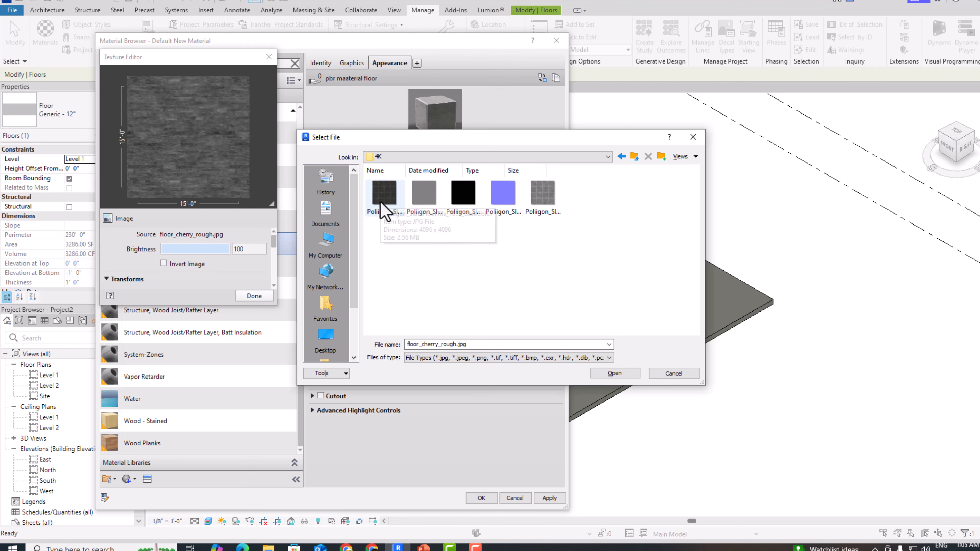
# Show the files as large icons, load Poliigon_SlateFloorTile_7657_Roughness.jpg as the roughness image, check its scale settings and close the Texture Editor.
pyautogui.rightClick(561, 250)
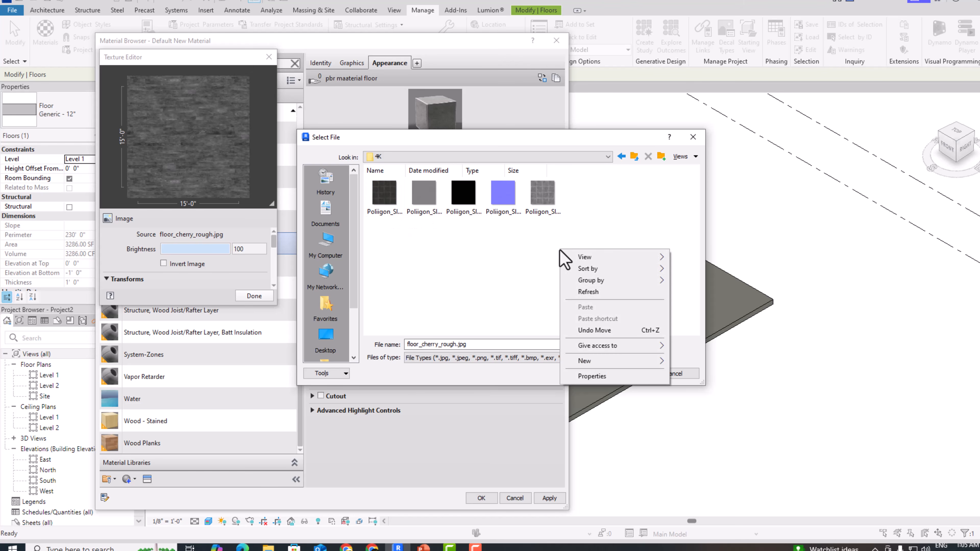
pyautogui.moveTo(633, 255)
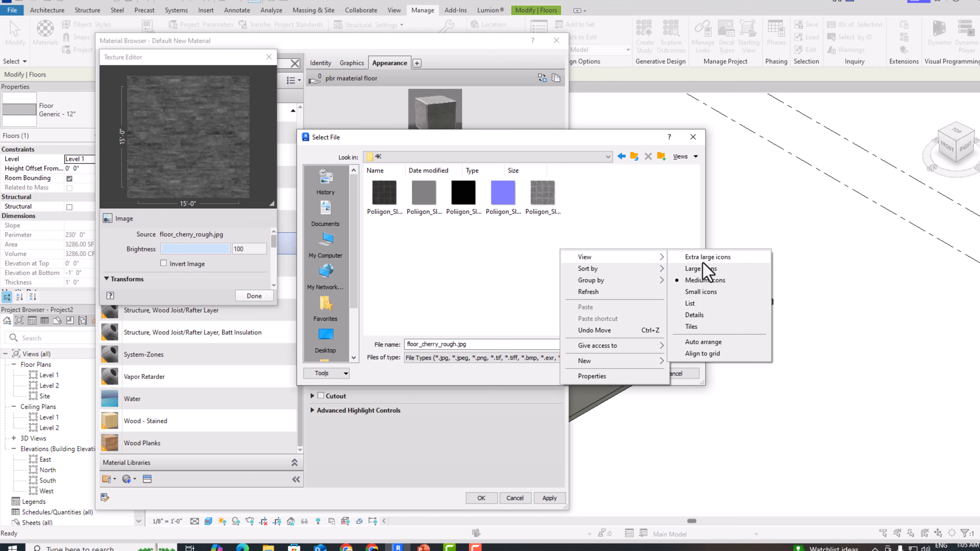
pyautogui.click(704, 270)
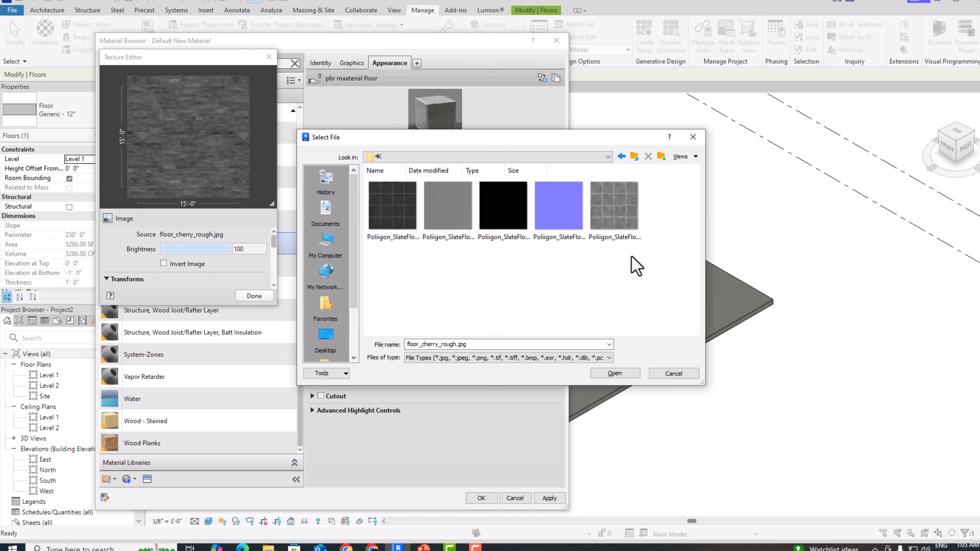
pyautogui.doubleClick(621, 239)
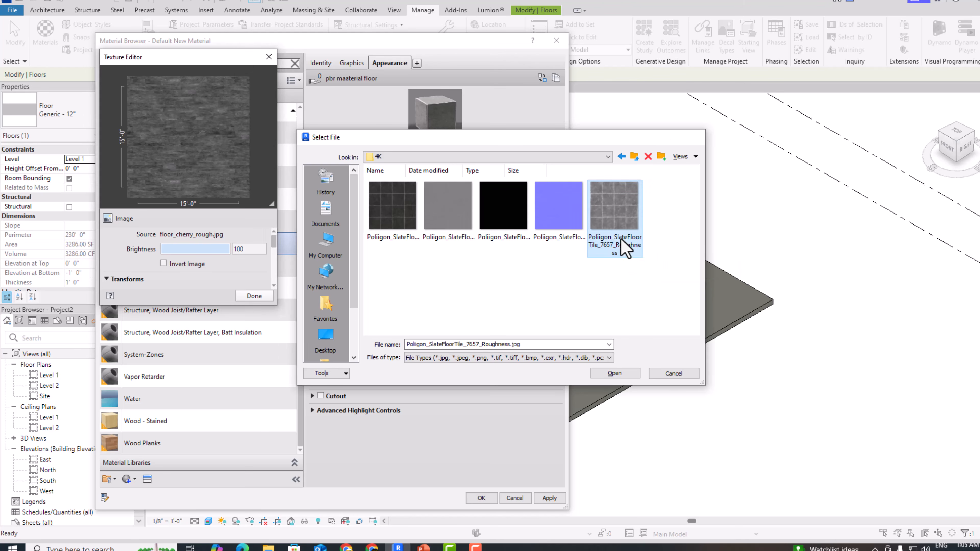
pyautogui.moveTo(275, 241); pyautogui.dragTo(275, 267)
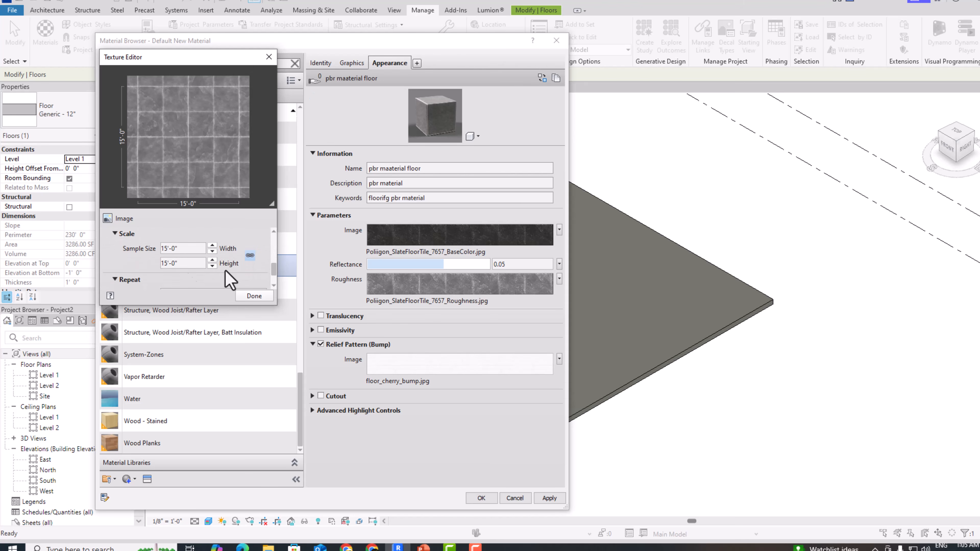
pyautogui.moveTo(269, 274); pyautogui.dragTo(272, 282)
pyautogui.click(259, 297)
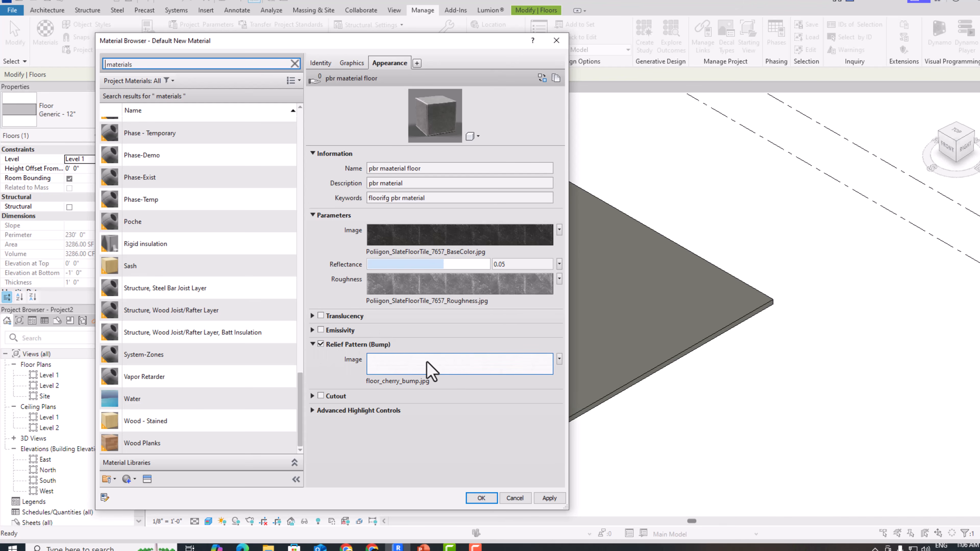
# Open the relief pattern (bump) image's source selection and browse to Downloads > pbr material > pbr floor material slate > 4K.
pyautogui.click(519, 371)
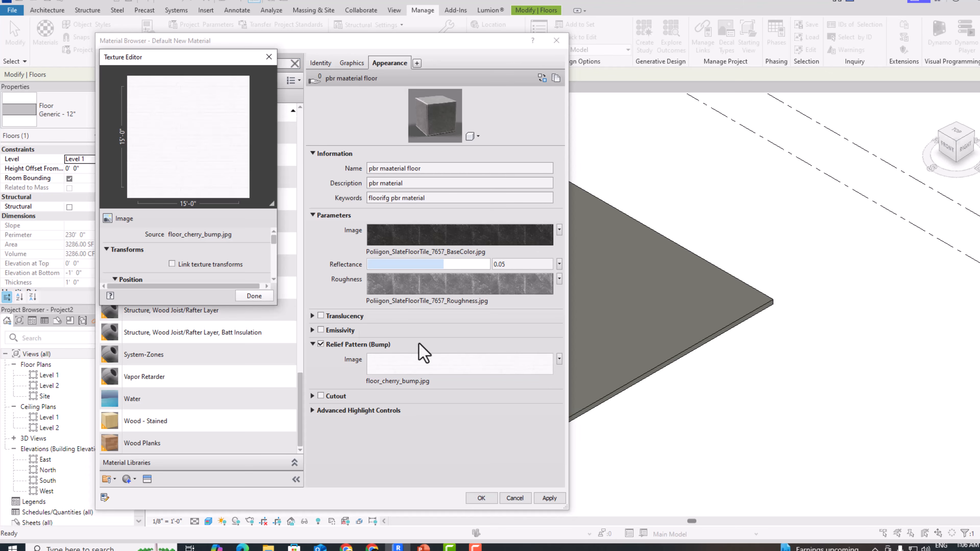
pyautogui.moveTo(275, 241)
pyautogui.mouseDown()
pyautogui.moveTo(271, 275)
pyautogui.moveTo(269, 234)
pyautogui.mouseUp()
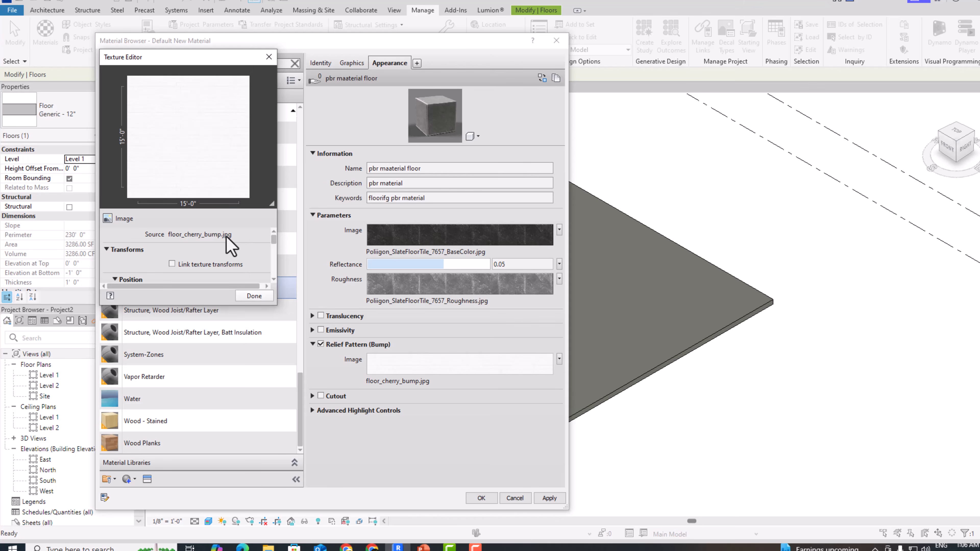
pyautogui.click(228, 235)
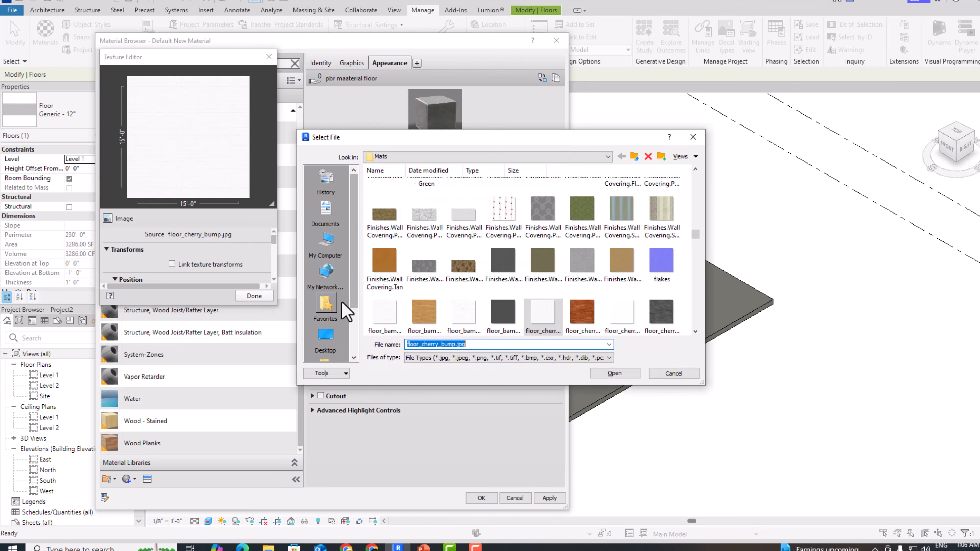
pyautogui.click(325, 336)
pyautogui.doubleClick(500, 203)
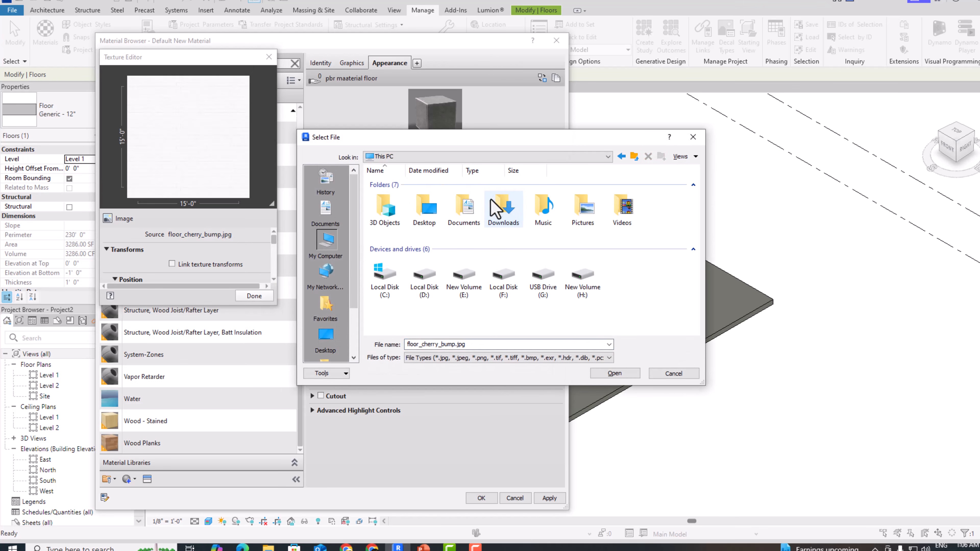
pyautogui.doubleClick(505, 204)
pyautogui.doubleClick(385, 204)
pyautogui.doubleClick(385, 203)
pyautogui.doubleClick(376, 205)
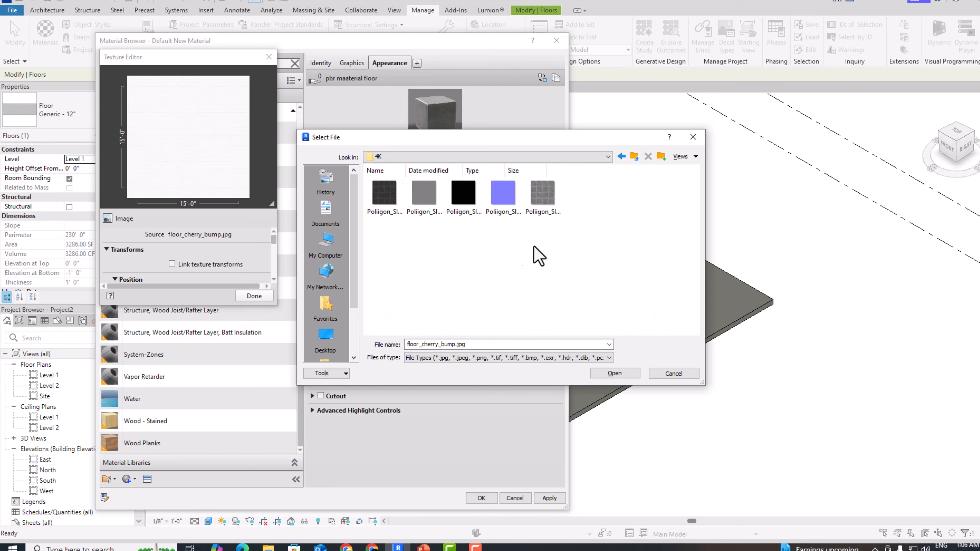
# Enlarge the file thumbnails, load Poliigon_SlateFloorTile_7657_Normal.png as the relief pattern image, and apply and accept the material changes.
pyautogui.rightClick(494, 250)
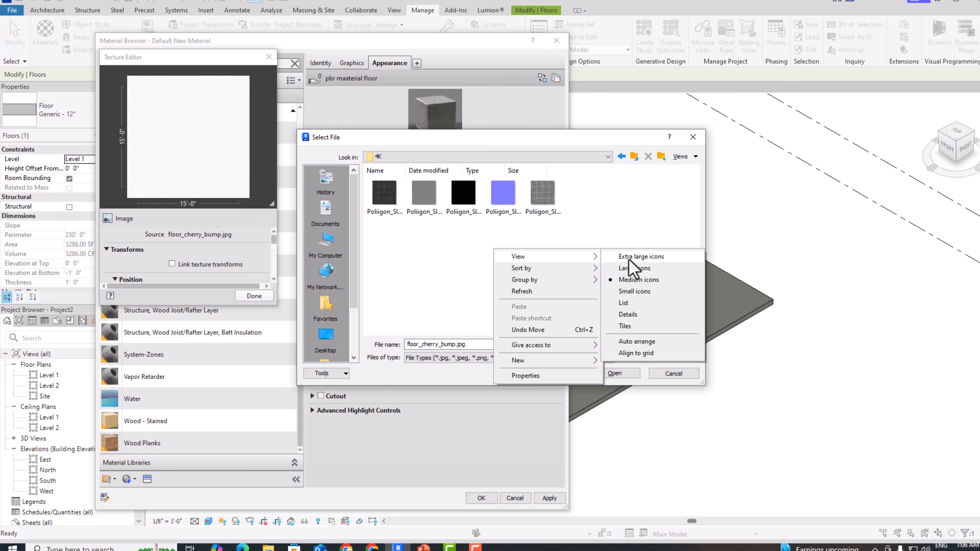
pyautogui.click(630, 258)
pyautogui.scroll(-3, 617, 266)
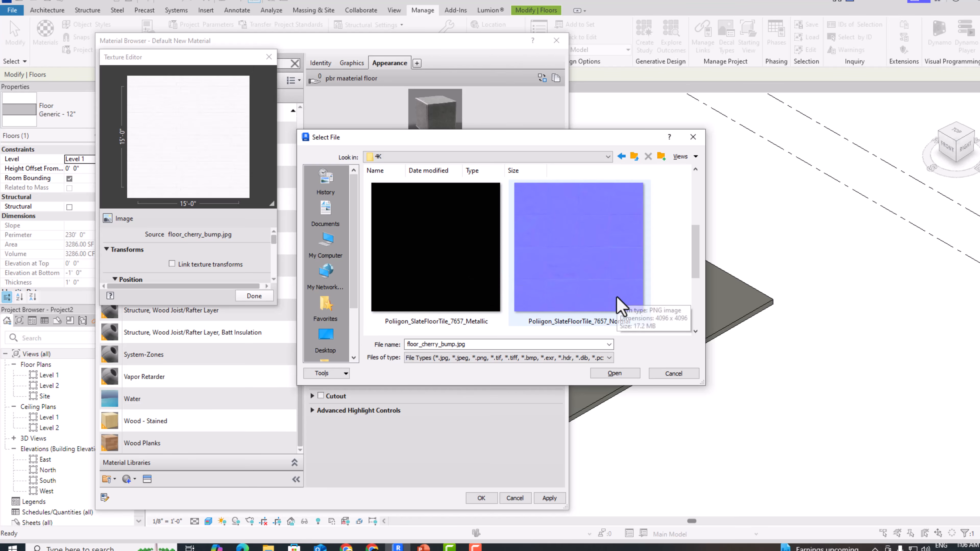
pyautogui.scroll(-2, 617, 309)
pyautogui.scroll(-2, 622, 305)
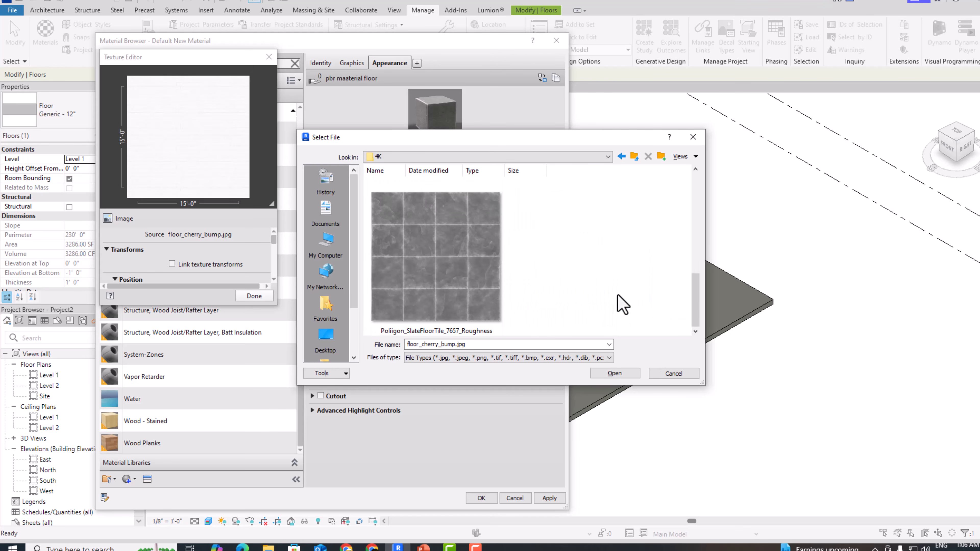
pyautogui.scroll(4, 619, 303)
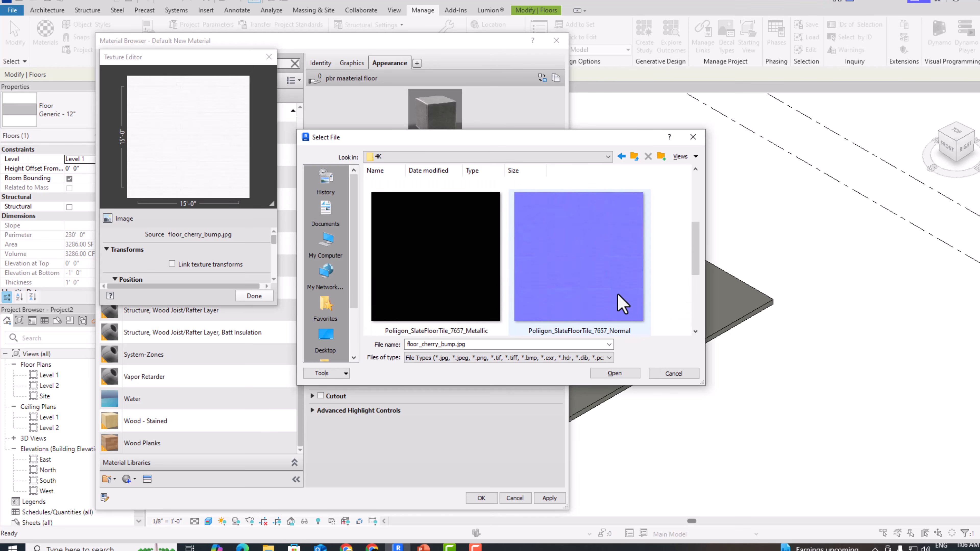
pyautogui.doubleClick(610, 258)
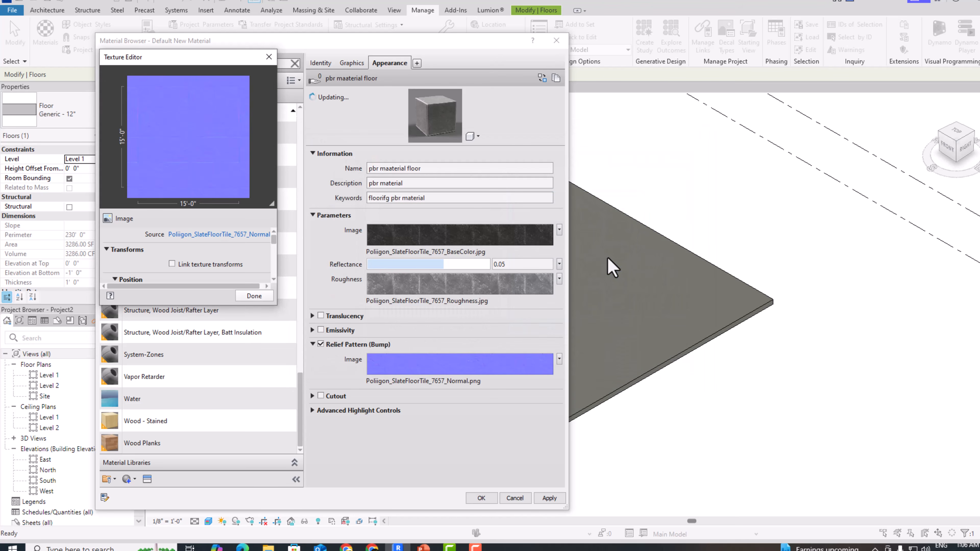
pyautogui.click(554, 501)
pyautogui.click(480, 497)
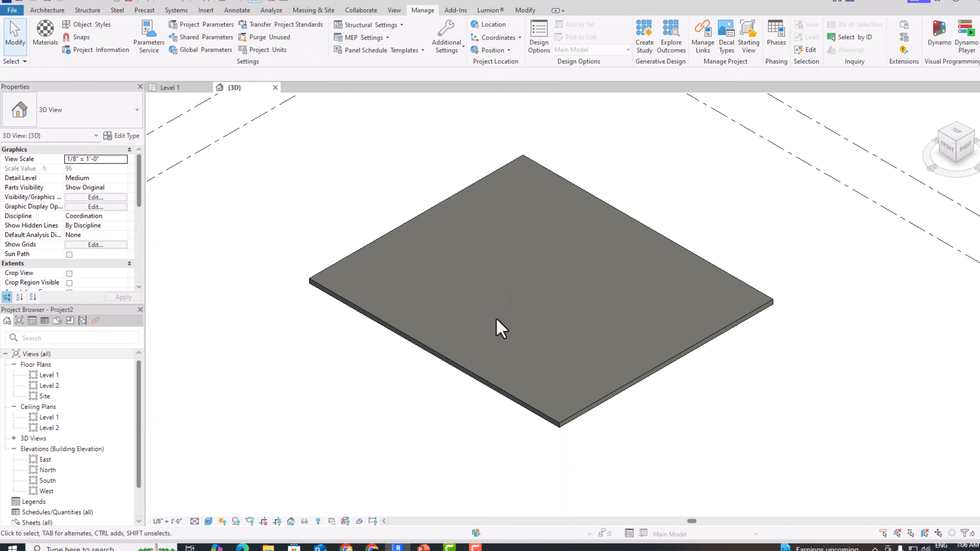
# Use the Paint tool to find "pbr" among the materials and paint the floor's top face with pbr material.
pyautogui.scroll(1, 617, 230)
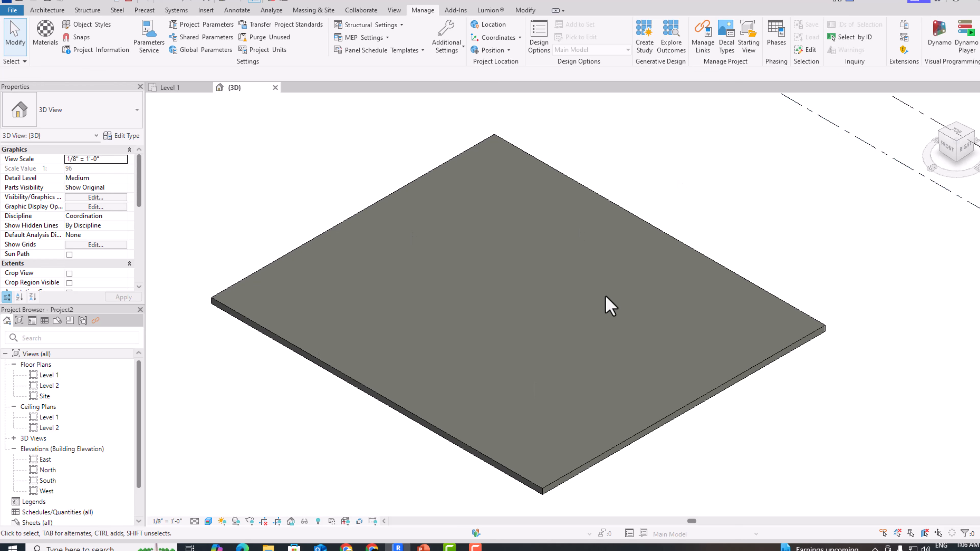
pyautogui.press('p')
pyautogui.press('t')
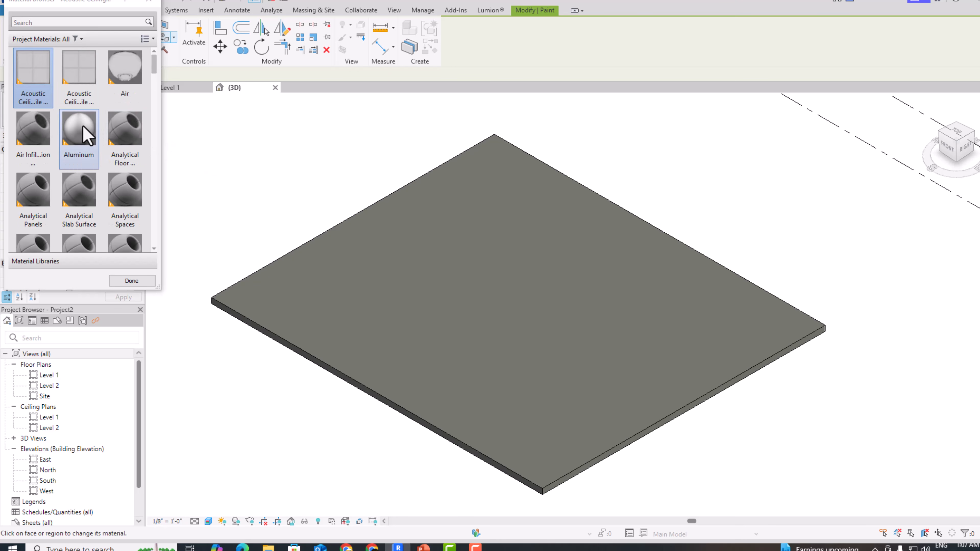
pyautogui.click(45, 23)
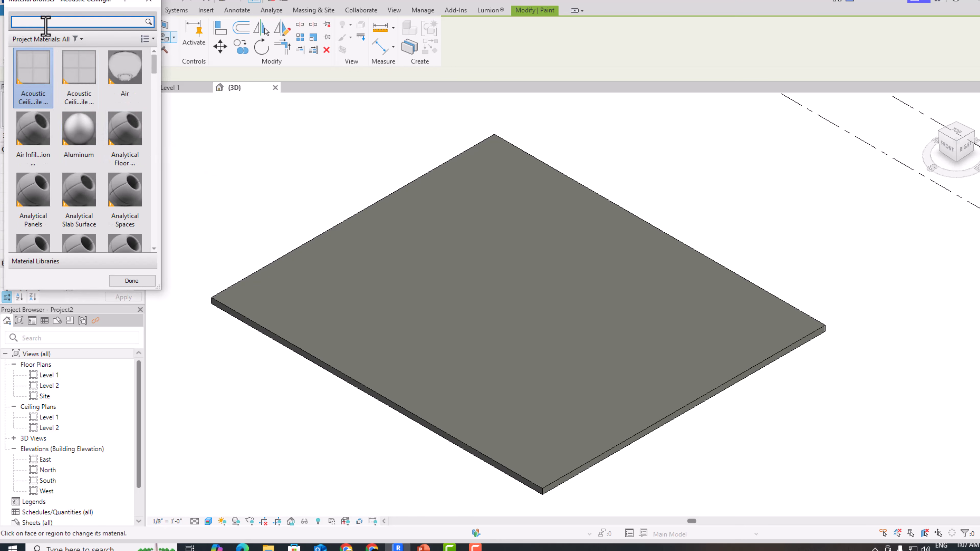
pyautogui.write('pbr')
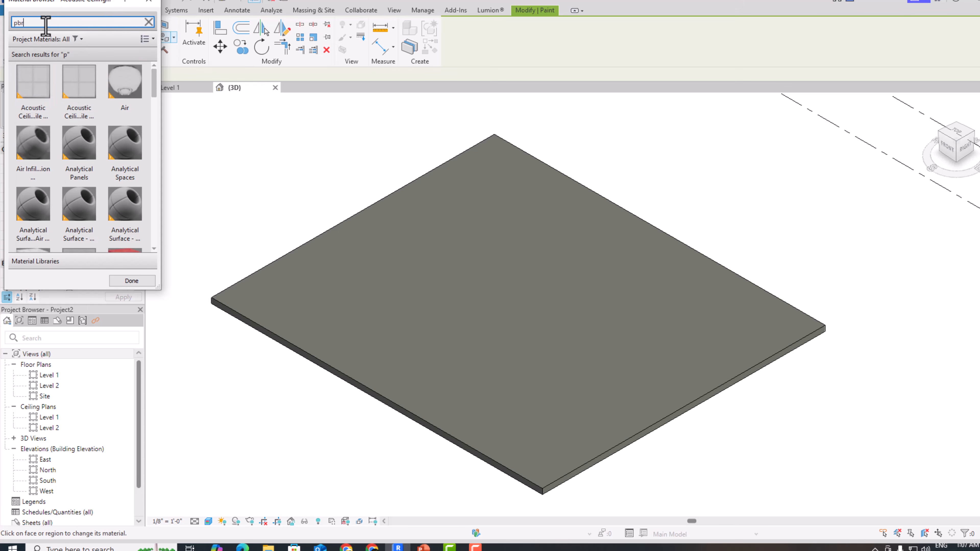
pyautogui.click(36, 91)
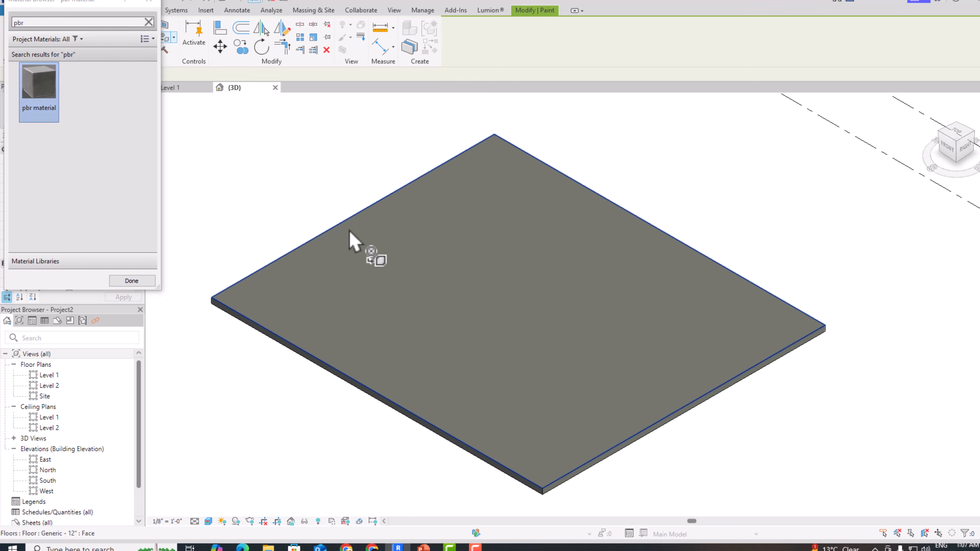
pyautogui.click(378, 233)
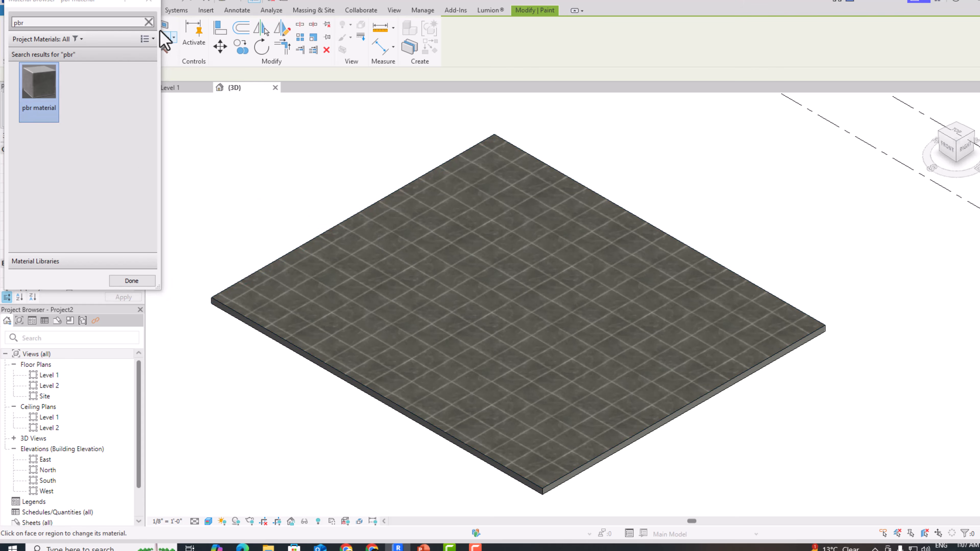
pyautogui.click(132, 280)
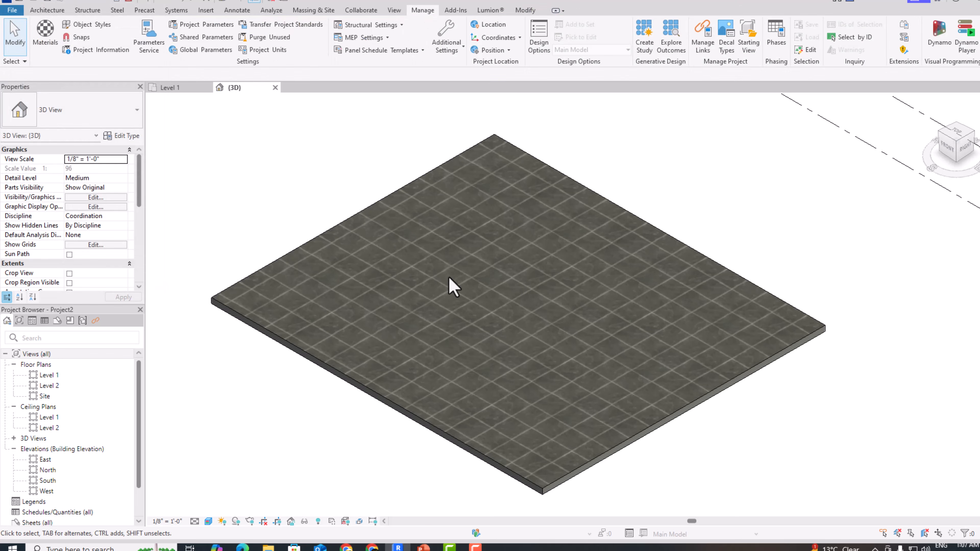
# Examine the painted slate tile texture on the floor from close up and from a distance in the 3D view.
pyautogui.scroll(4, 449, 285)
pyautogui.scroll(8, 450, 284)
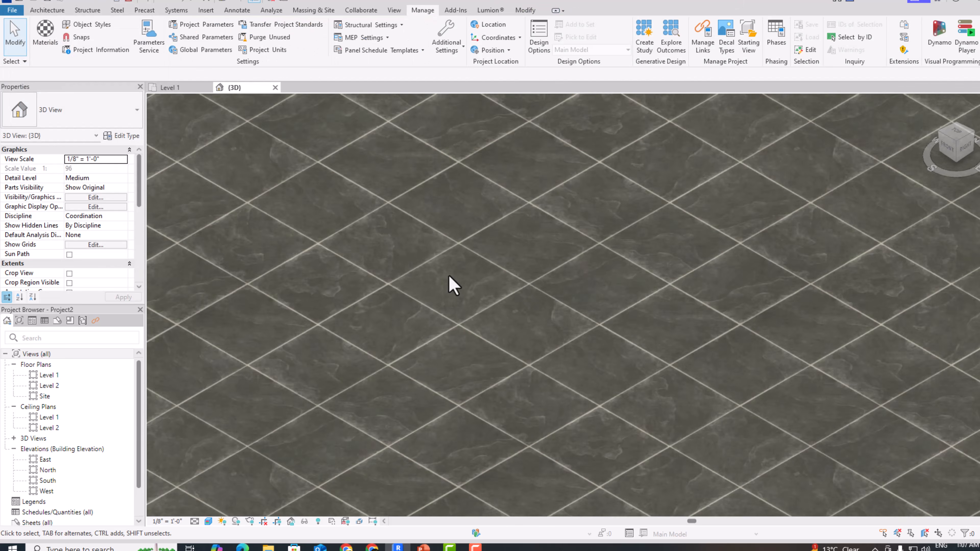
pyautogui.scroll(2, 449, 285)
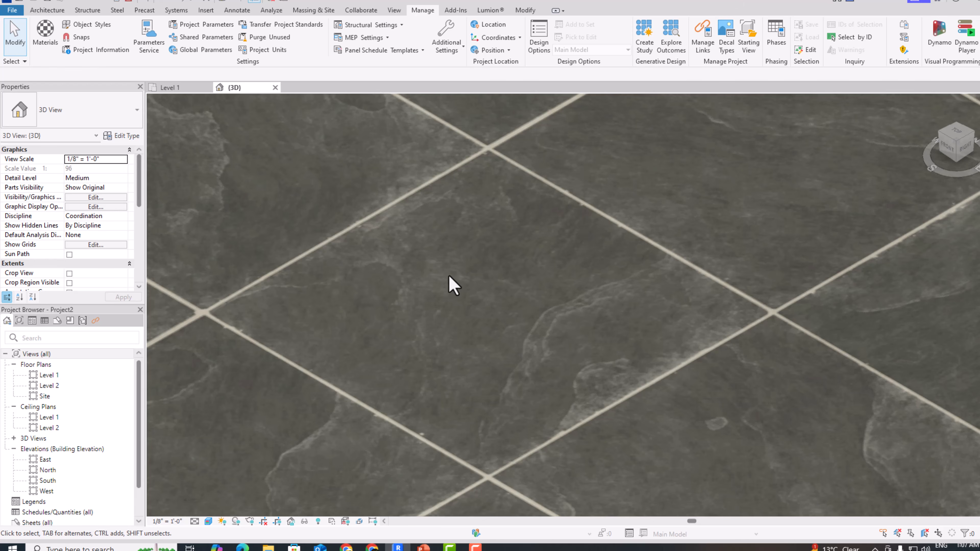
pyautogui.scroll(-10, 449, 276)
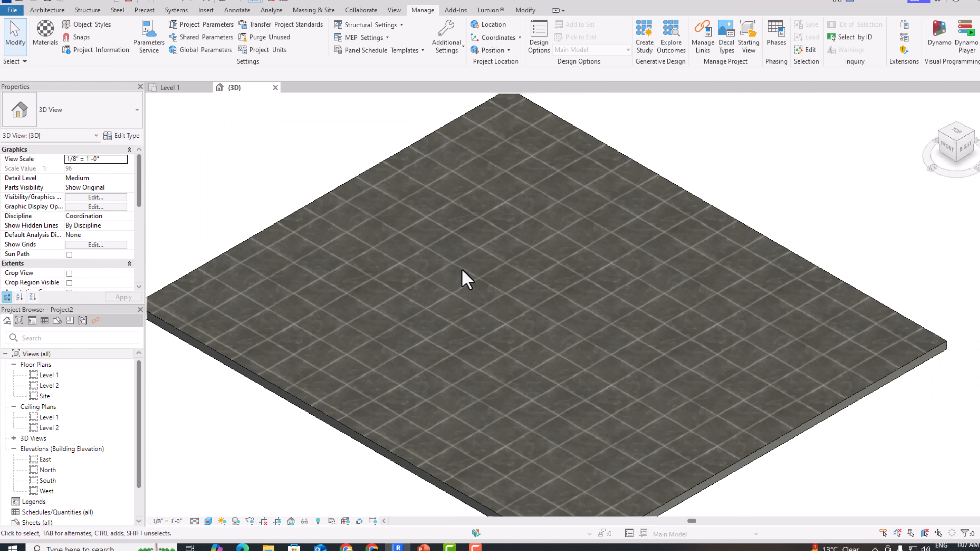
pyautogui.scroll(6, 606, 236)
pyautogui.scroll(3, 412, 259)
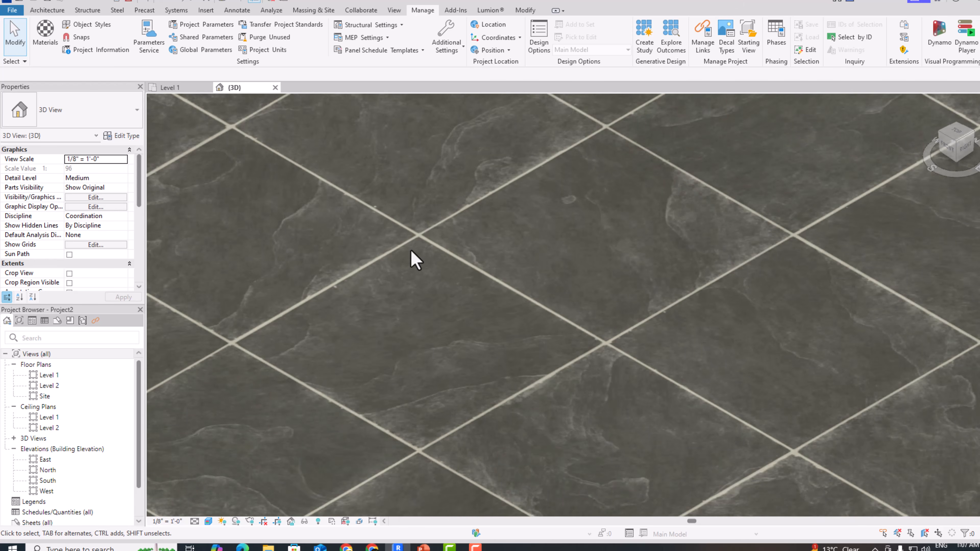
pyautogui.scroll(5, 411, 251)
pyautogui.scroll(-4, 611, 246)
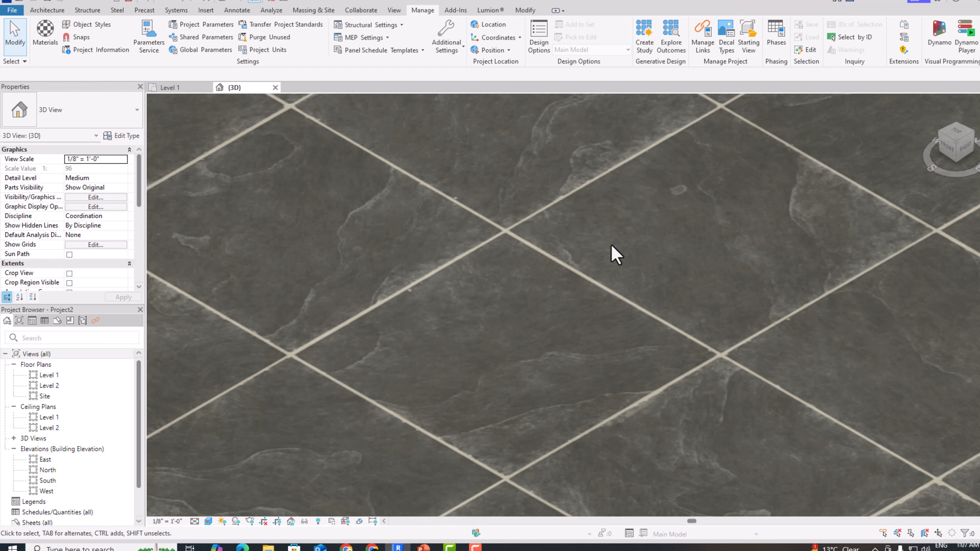
pyautogui.scroll(-3, 612, 245)
pyautogui.scroll(-3, 526, 266)
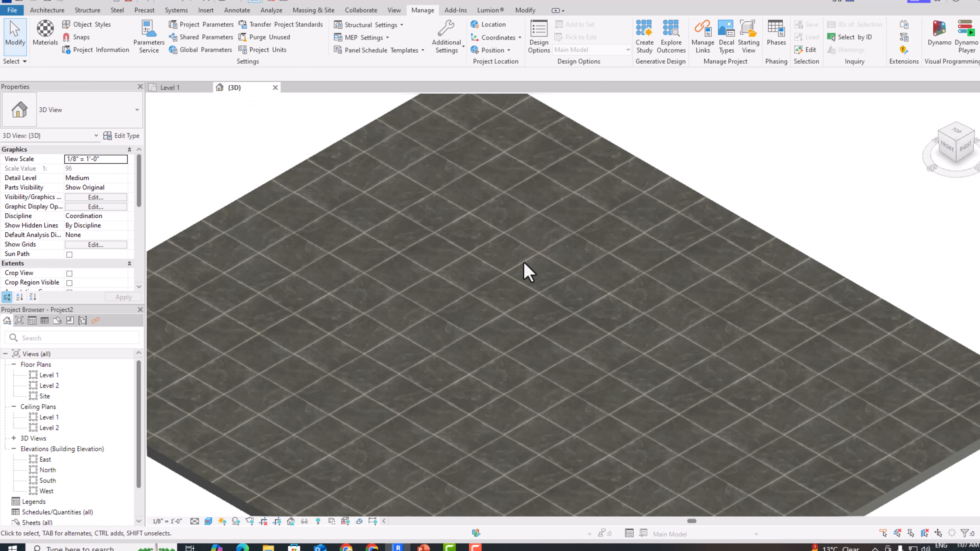
pyautogui.scroll(-2, 594, 262)
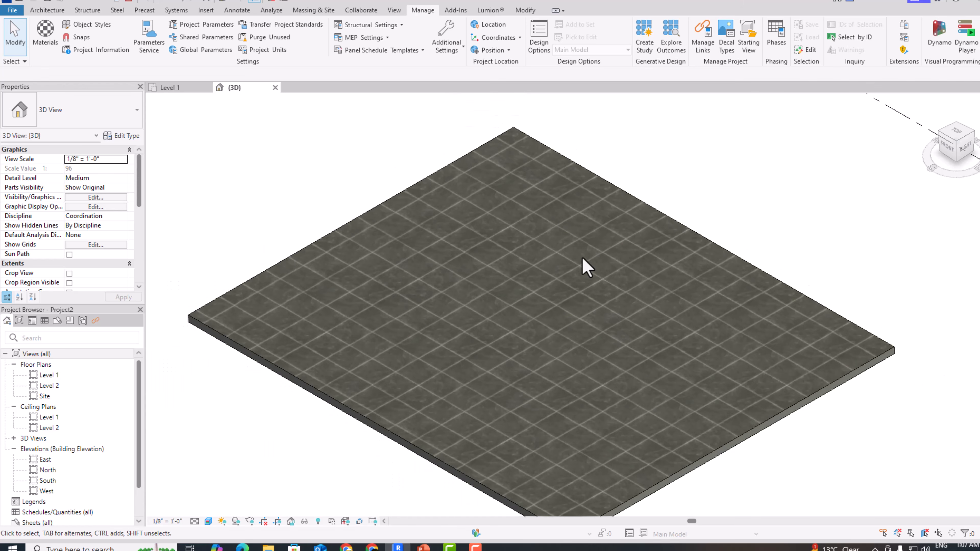
pyautogui.scroll(3, 441, 288)
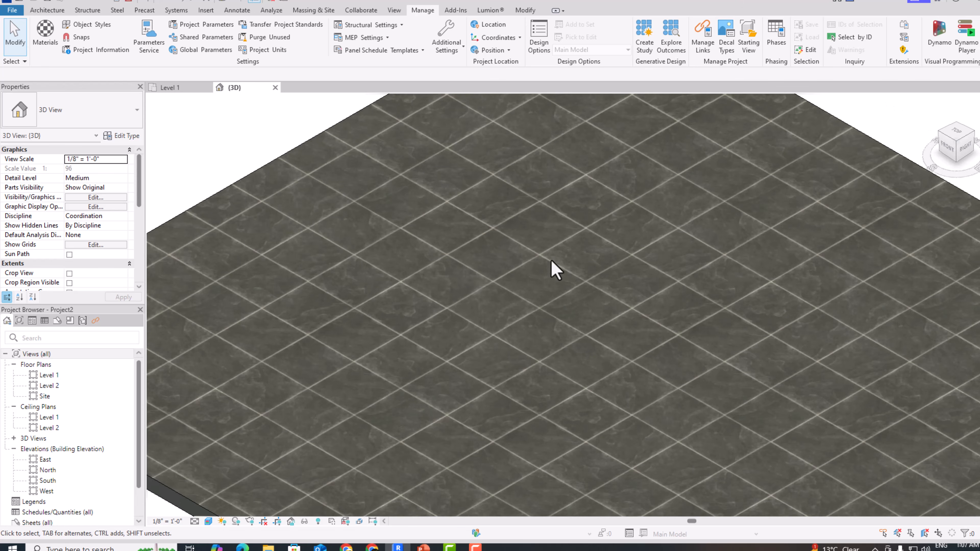
pyautogui.scroll(3, 555, 270)
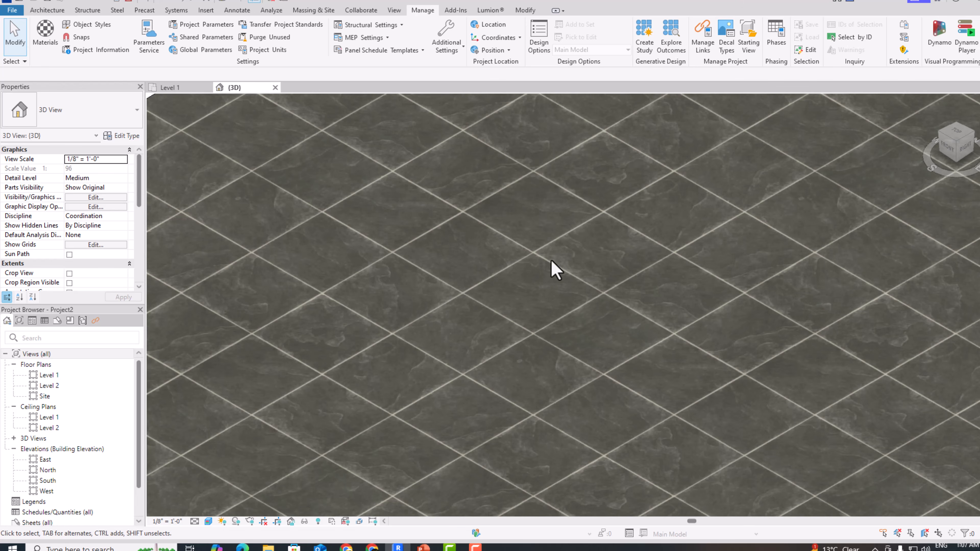
pyautogui.scroll(1, 555, 270)
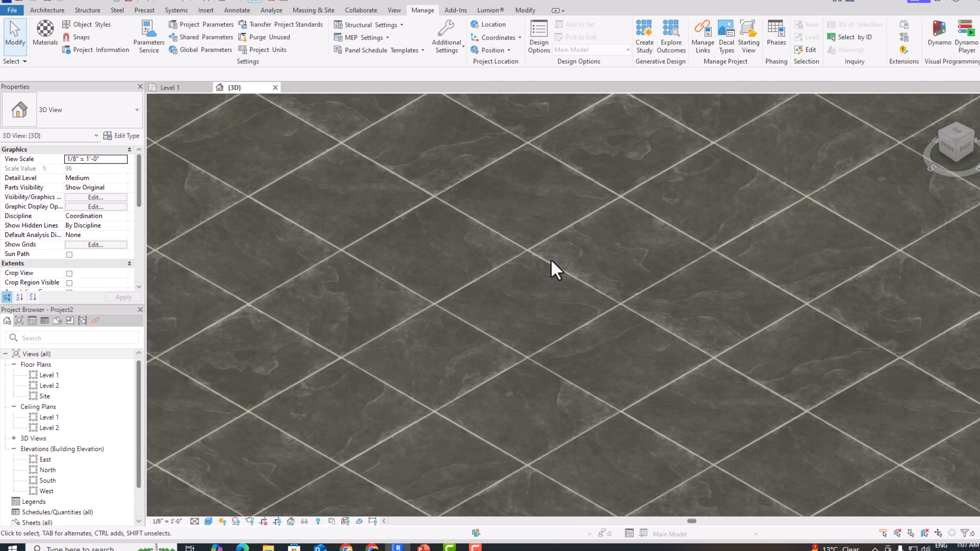